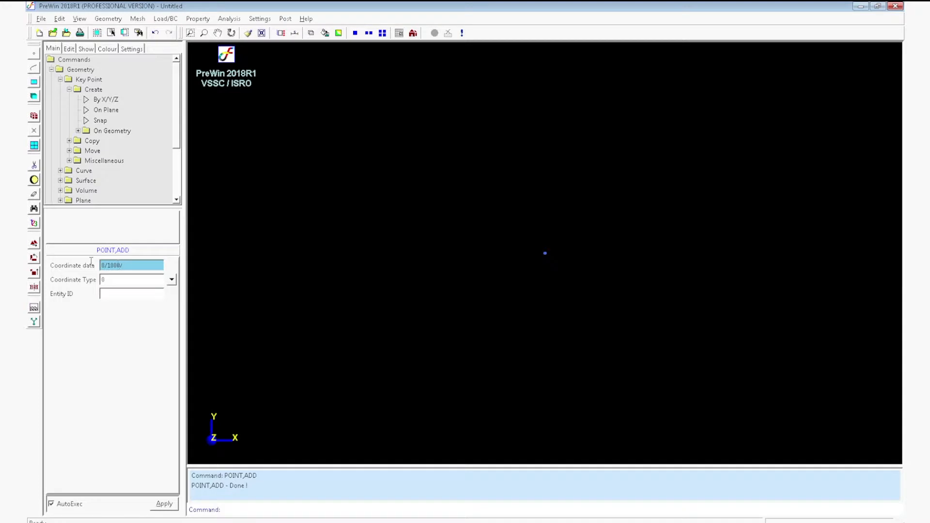
Add key points at coordinates 0/1000/0 and 300/0/0.
left_click(164, 504)
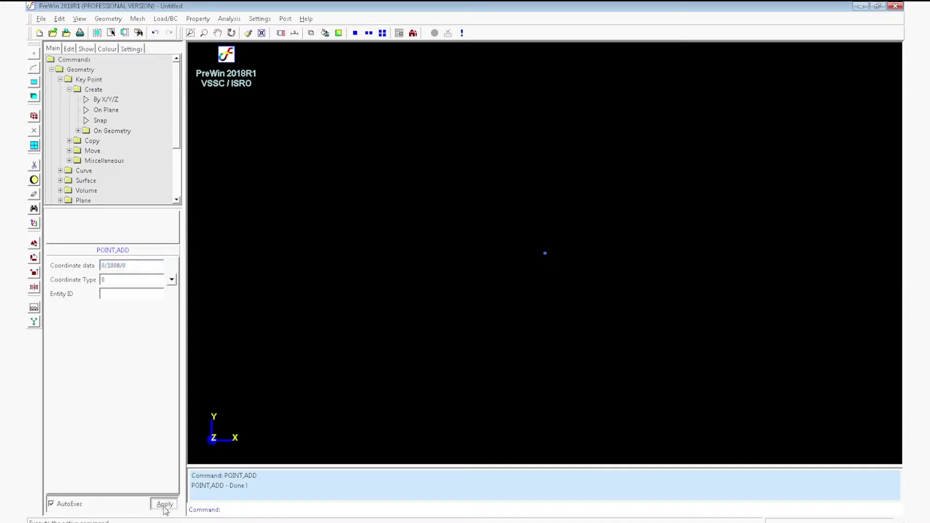
left_click_drag(129, 266, 89, 261)
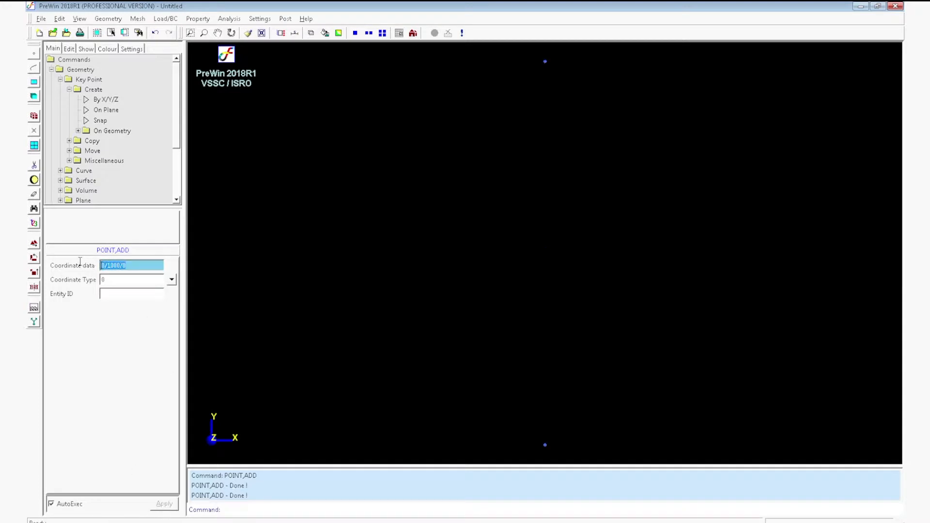
type("1")
left_click(165, 504)
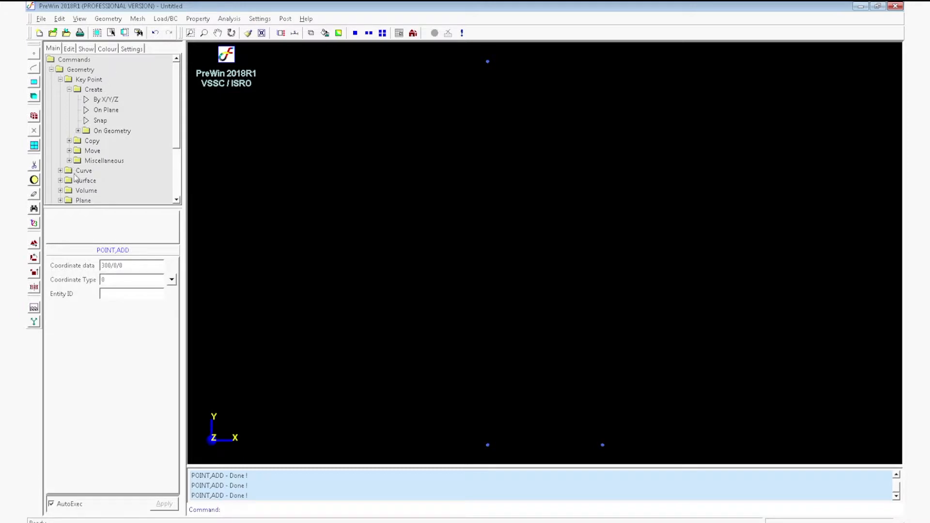
Create a solid cylinder with its axis from P1 to P2 and its radius defined by P3, snapping to the key points.
left_click(116, 19)
mouse_move(128, 61)
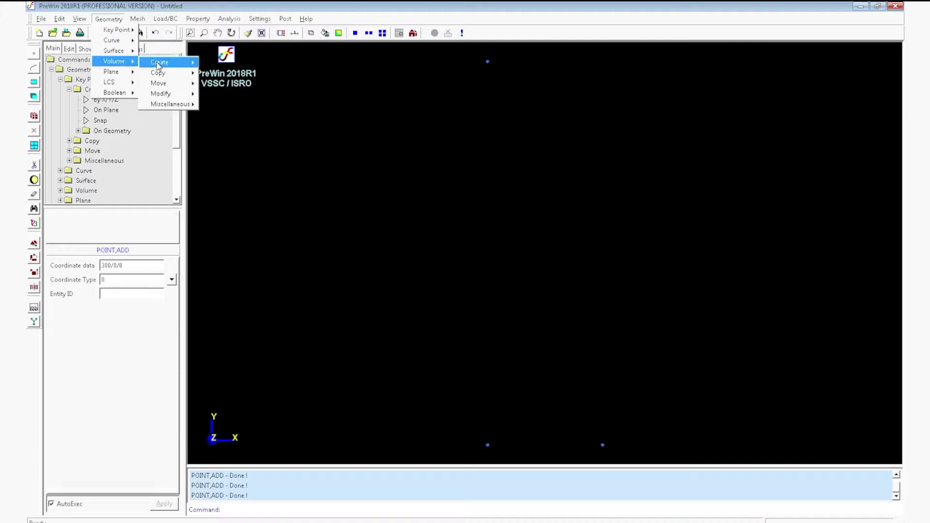
mouse_move(172, 67)
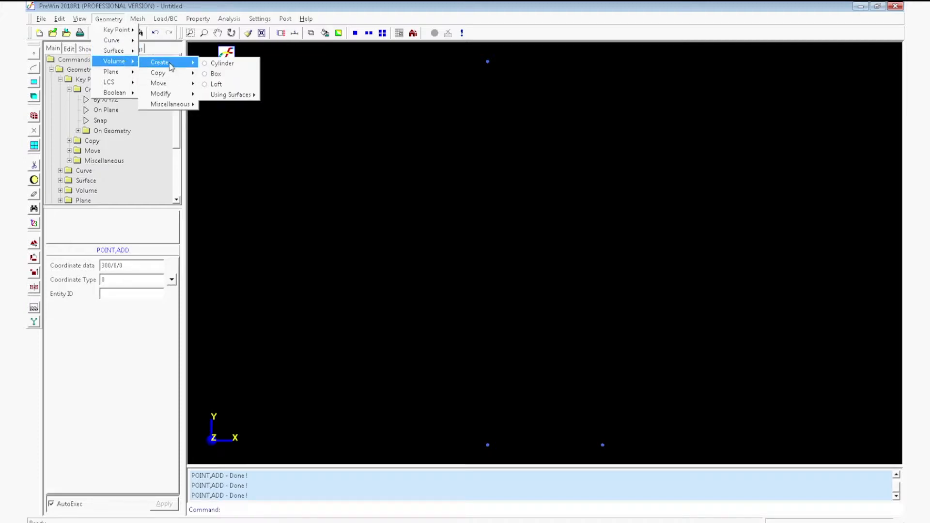
left_click(221, 66)
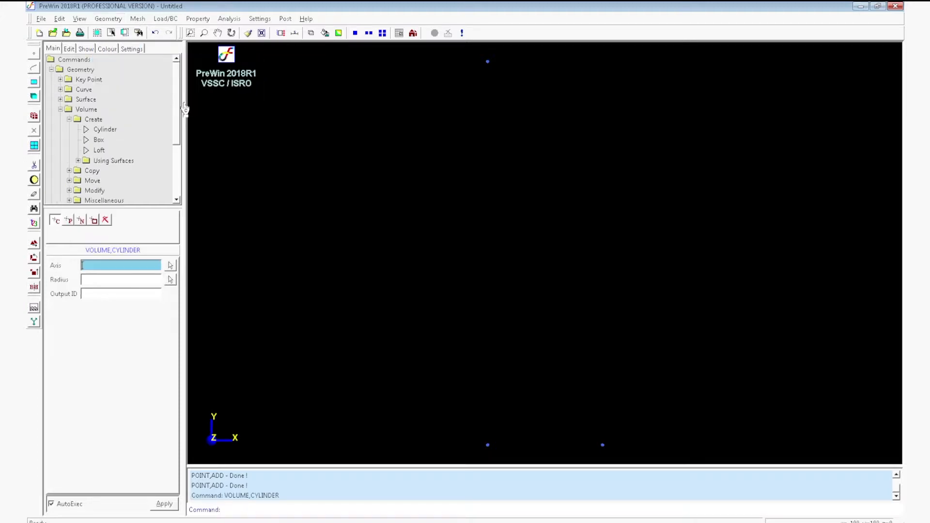
left_click(70, 221)
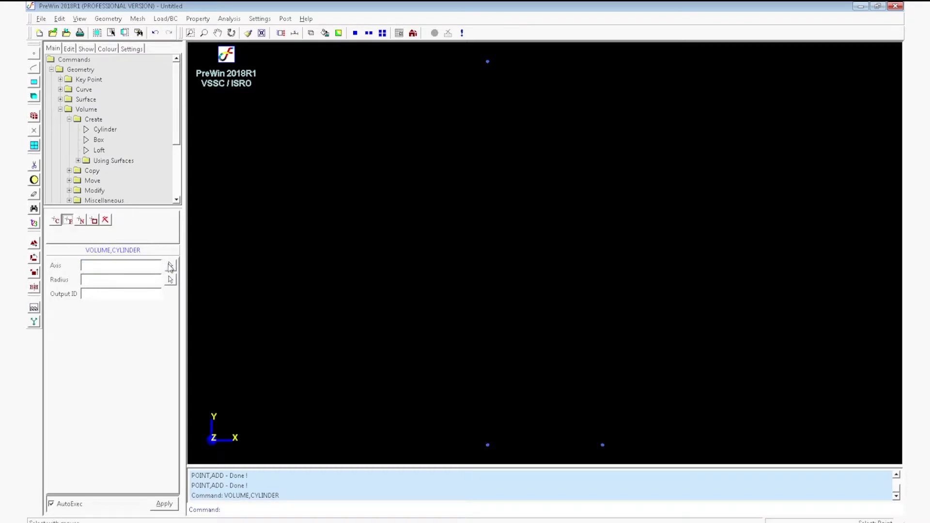
left_click(169, 263)
left_click(488, 446)
left_click(488, 62)
left_click(602, 445)
left_click(166, 504)
Examine the cylinder from several angles in both colour-filled and wireframe display.
middle_click_drag(645, 207, 459, 342)
scroll(475, 274, "down", 4)
middle_click_drag(473, 272, 422, 326)
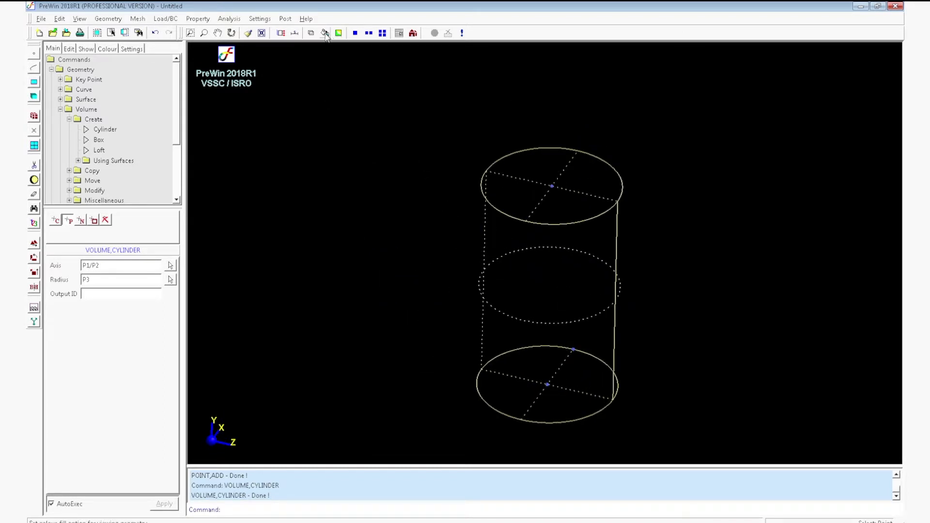
left_click(325, 33)
mouse_move(427, 230)
middle_mouse_down()
mouse_move(575, 283)
mouse_move(620, 234)
mouse_move(519, 195)
mouse_move(625, 370)
mouse_move(484, 315)
mouse_move(536, 268)
mouse_move(505, 261)
middle_mouse_up()
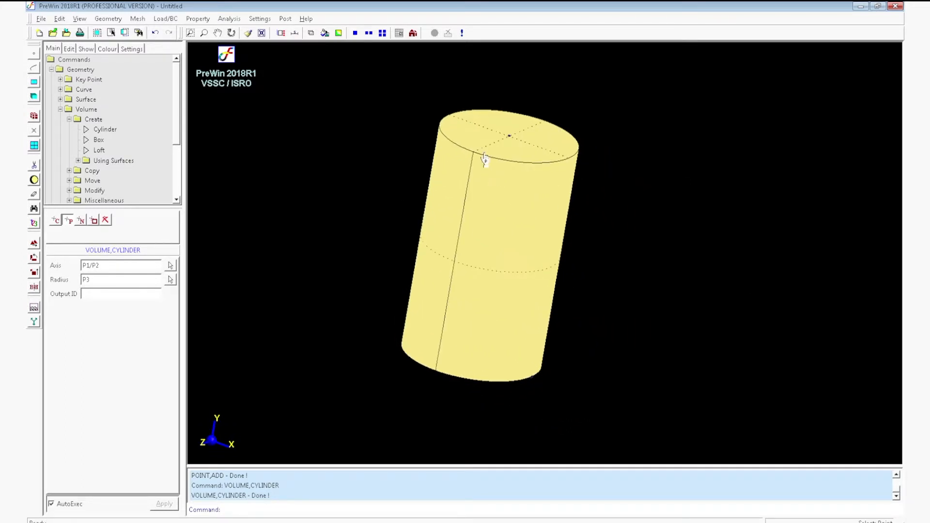
scroll(484, 153, "up", 3)
middle_click_drag(522, 198, 725, 373)
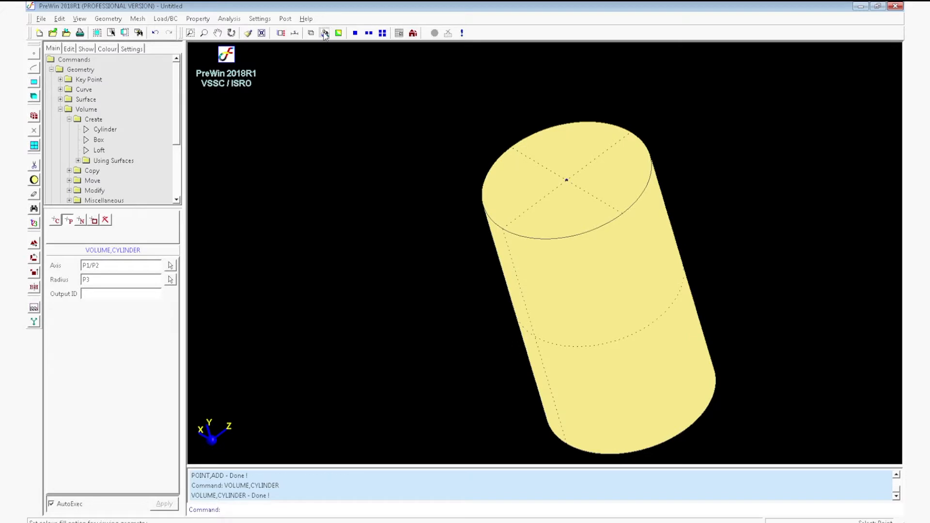
left_click(324, 33)
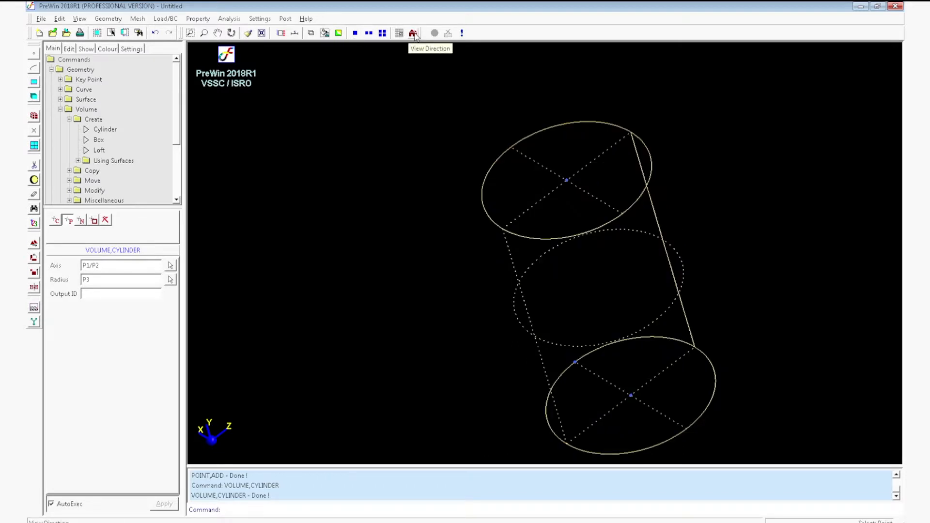
middle_click_drag(335, 224, 411, 159)
middle_click_drag(508, 324, 477, 266)
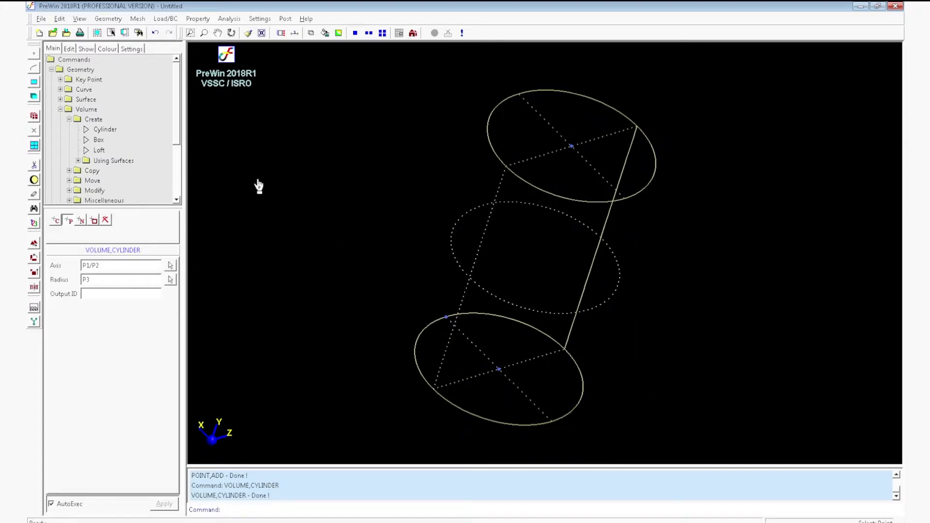
Set up a HEXA mesh on the cylinder volume with an element size of 50.
left_click(137, 19)
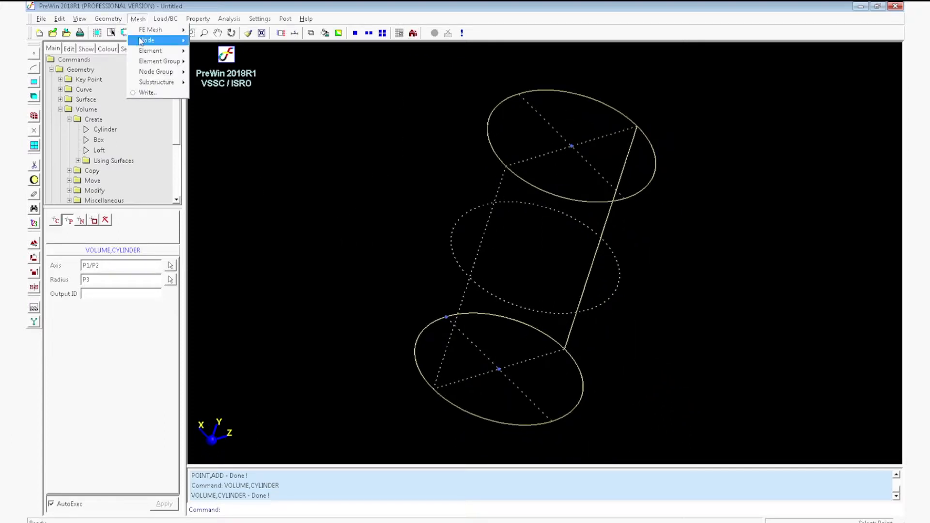
mouse_move(167, 35)
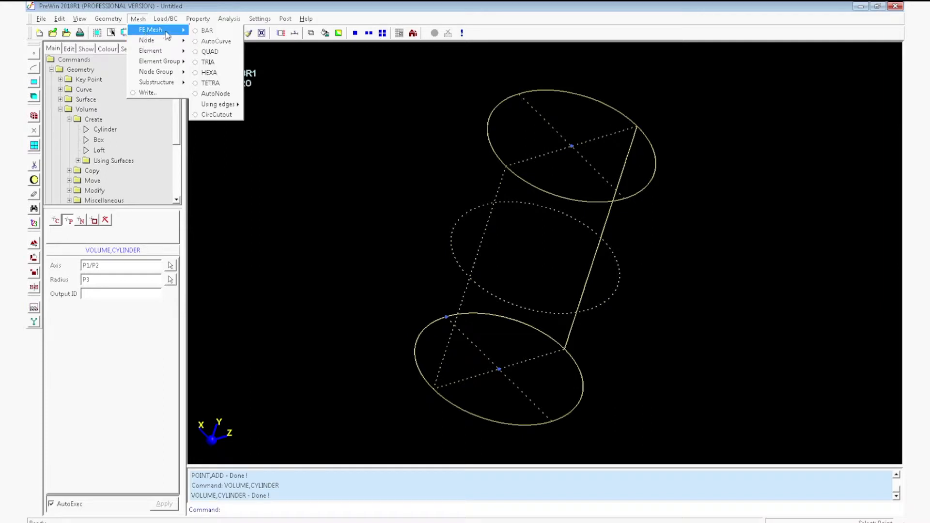
left_click(210, 73)
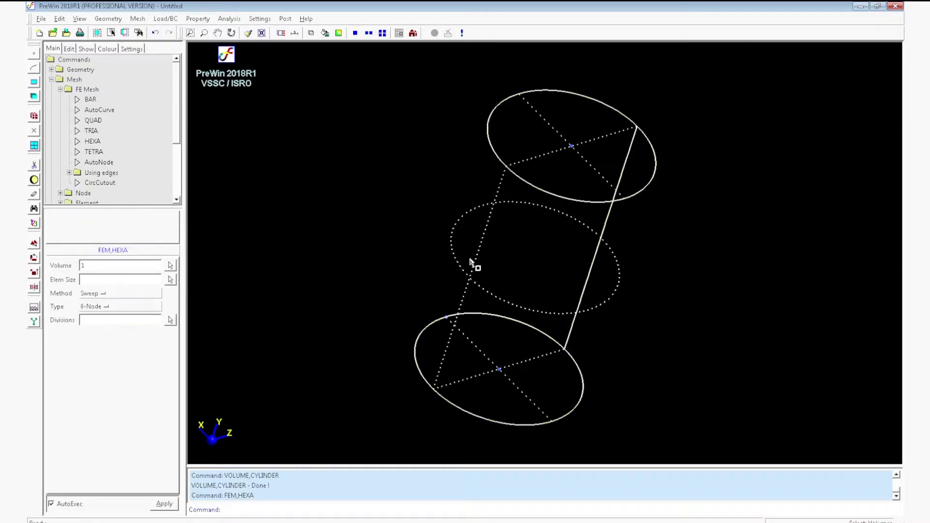
left_click(149, 280)
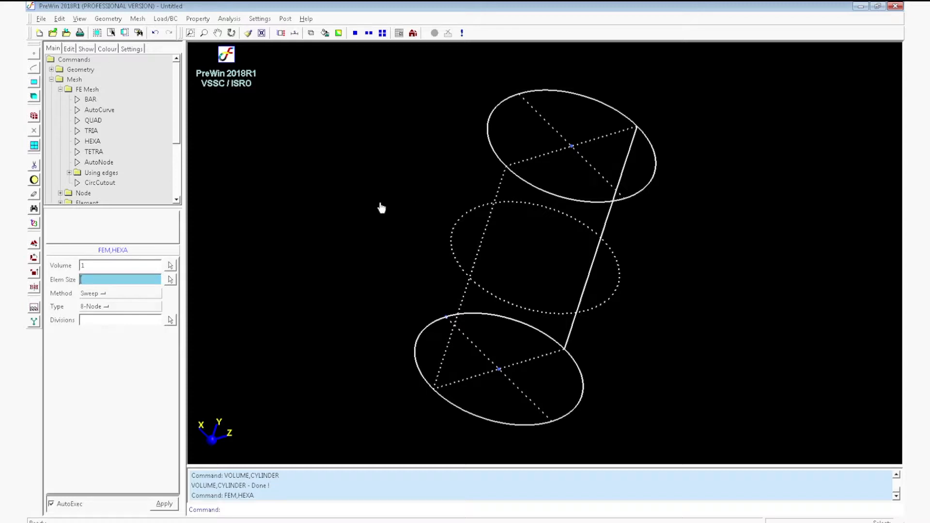
type("50")
Set 40 divisions around the circular edges and 20 along the height, and generate the 8-node Sweep mesh.
left_click(171, 321)
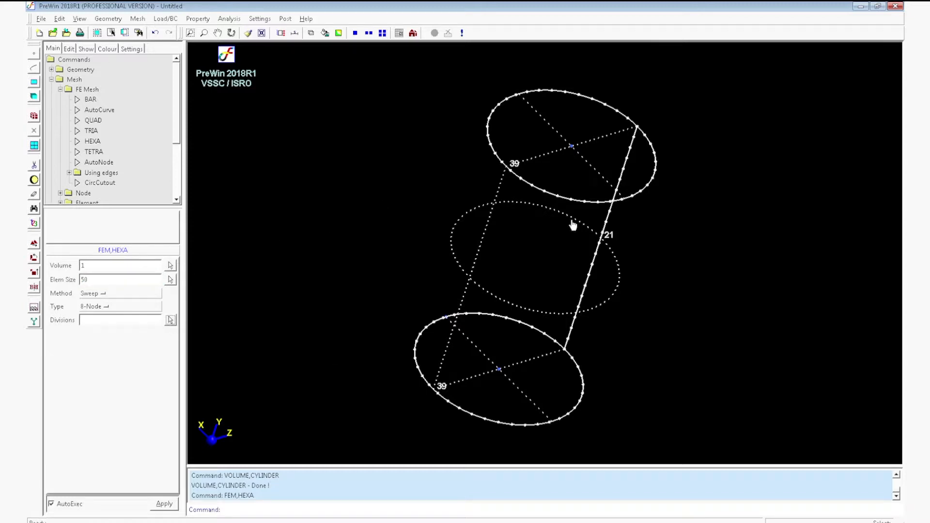
left_click(552, 196)
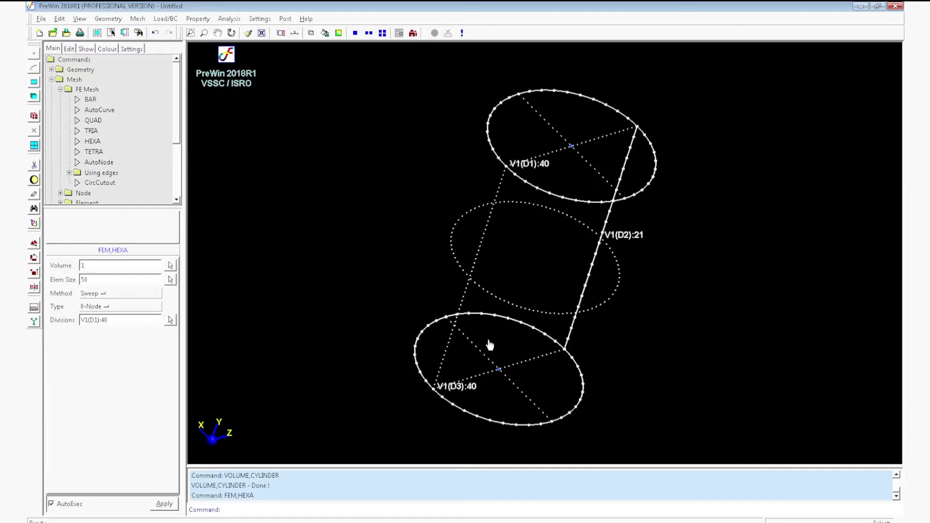
left_click(593, 268)
left_click(124, 297)
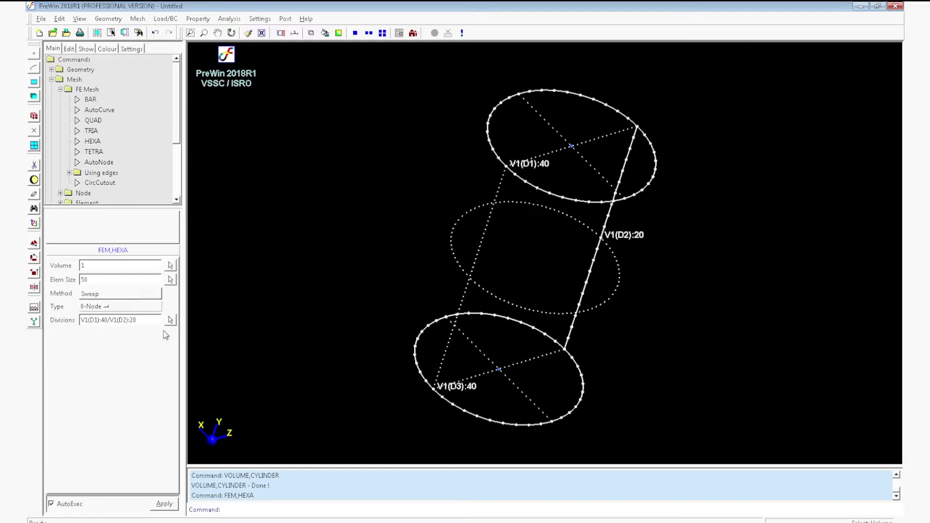
left_click(167, 504)
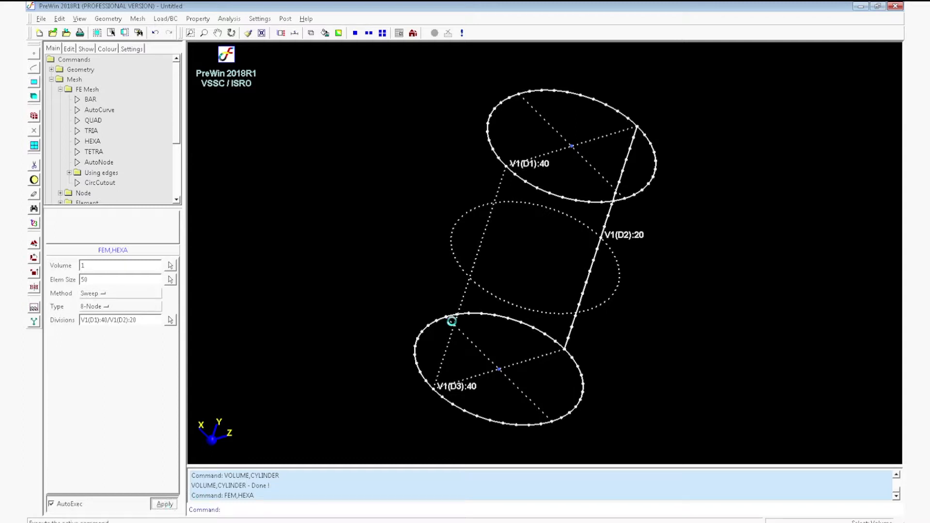
middle_click_drag(735, 264, 600, 305)
left_click(325, 32)
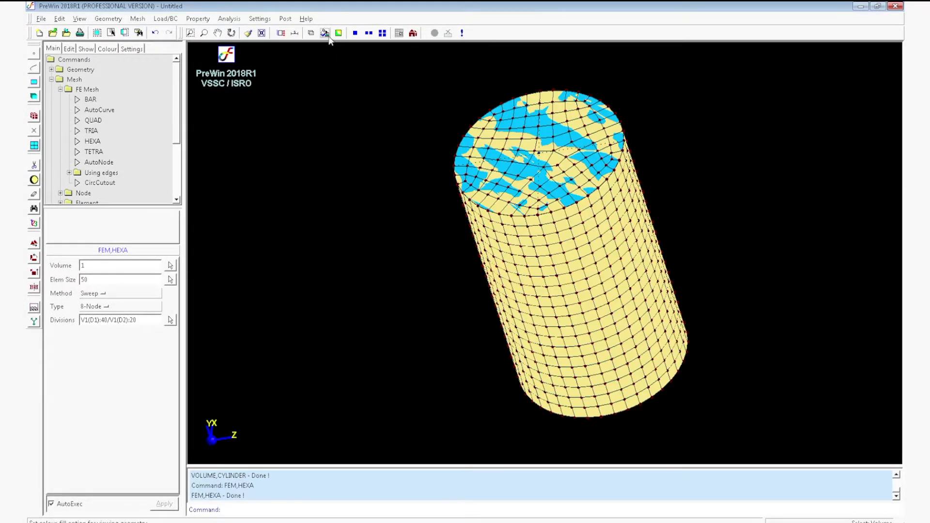
left_click(325, 33)
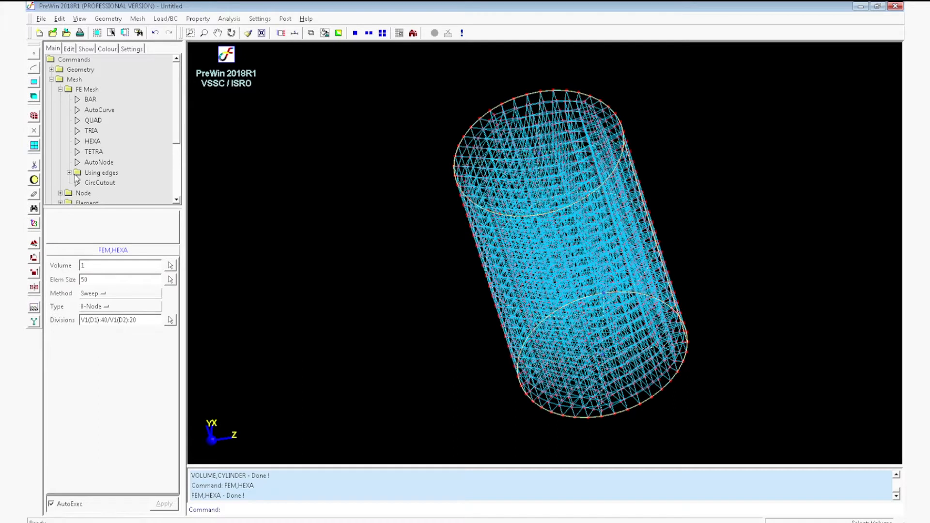
Erase the cylinder volume from the display and show the mesh with colour fill.
left_click(33, 194)
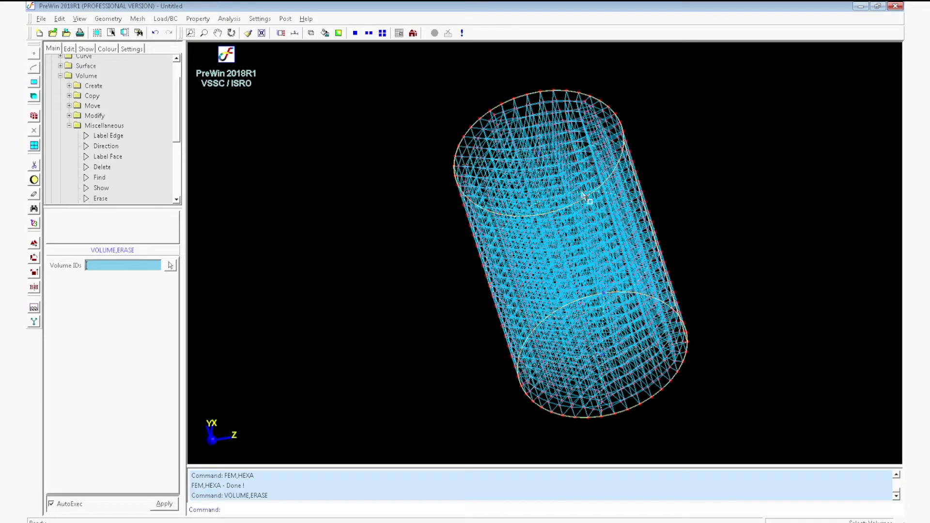
left_click(592, 191)
mouse_move(484, 227)
middle_mouse_down()
mouse_move(517, 218)
mouse_move(533, 187)
middle_mouse_up()
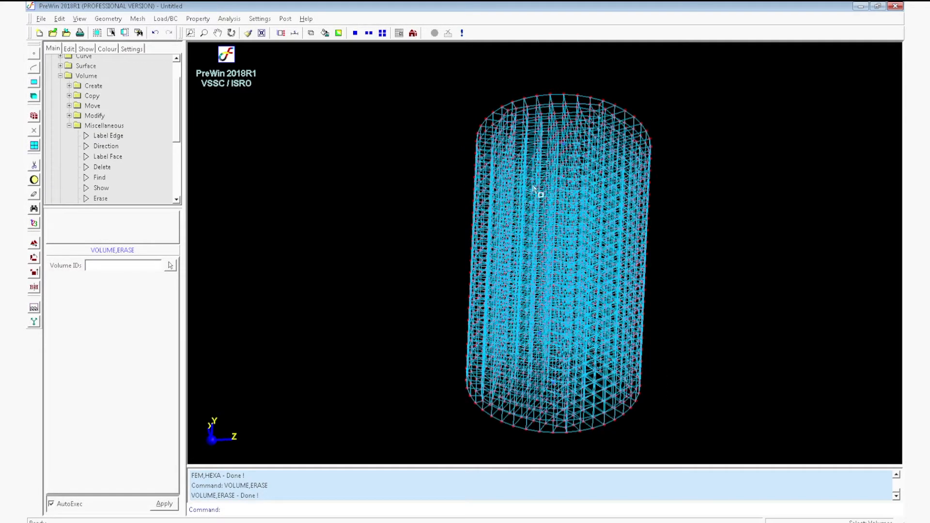
left_click(325, 33)
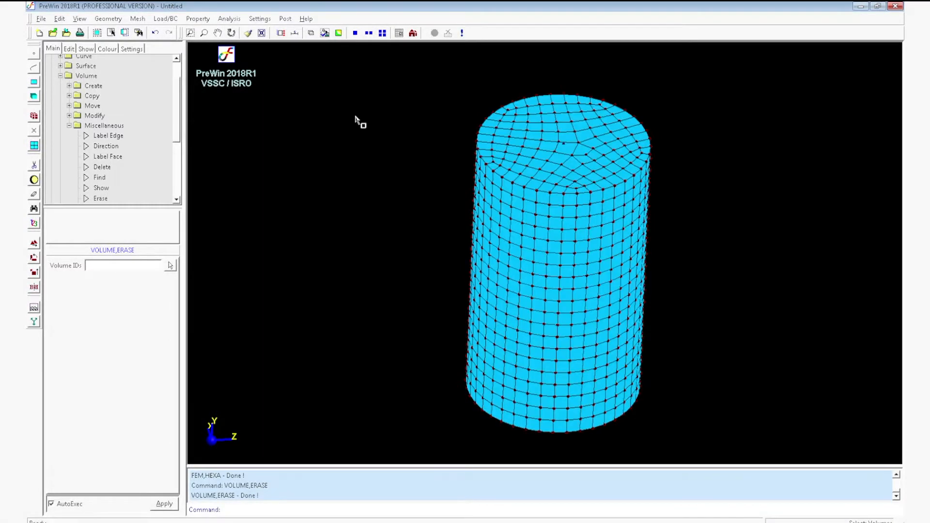
mouse_move(560, 291)
middle_mouse_down()
mouse_move(609, 306)
mouse_move(581, 386)
mouse_move(480, 343)
mouse_move(547, 158)
mouse_move(505, 270)
mouse_move(571, 193)
mouse_move(679, 193)
mouse_move(466, 333)
mouse_move(478, 409)
mouse_move(596, 347)
mouse_move(494, 233)
middle_mouse_up()
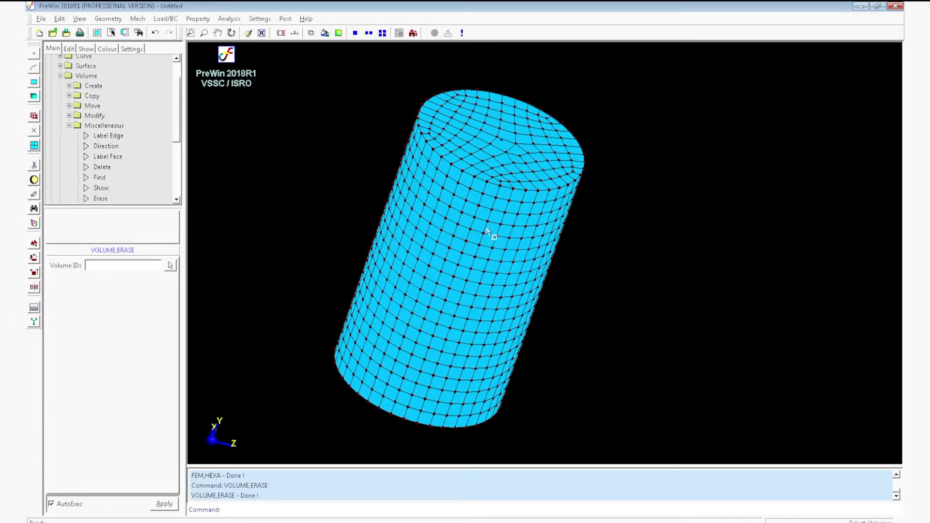
left_click(231, 32)
left_click_drag(326, 107, 676, 204)
key("Escape")
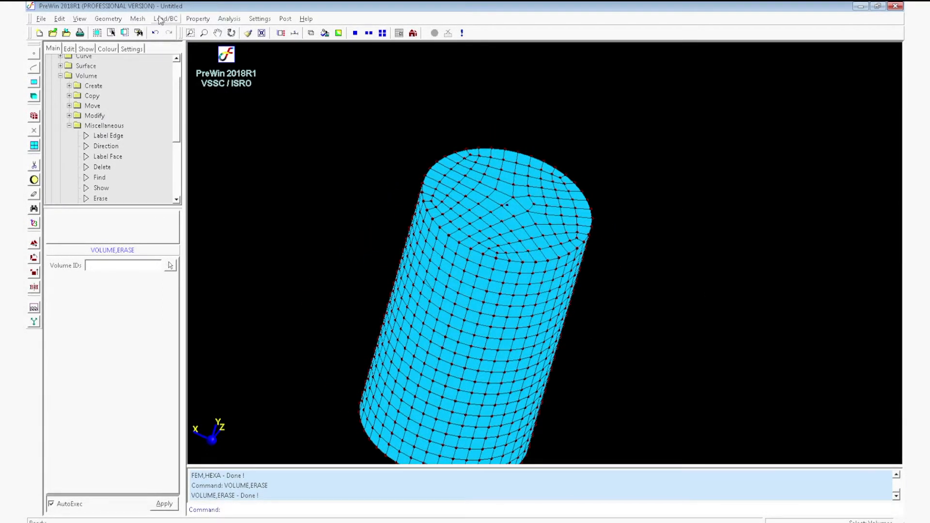
Add a displacement BC to all nodes on the cylinder's bottom face in the front view, with BC value 1/0/2/0/3/0.
left_click(166, 19)
mouse_move(186, 30)
left_click(233, 31)
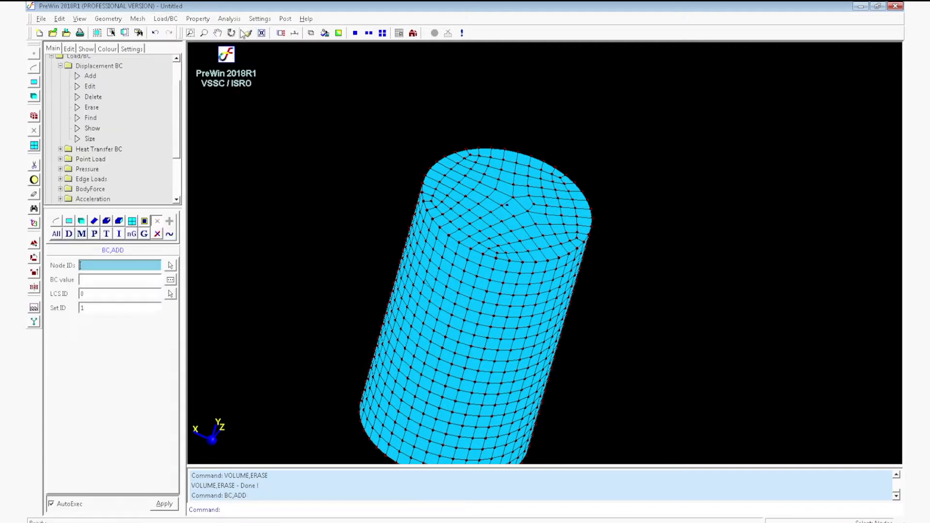
left_click(412, 34)
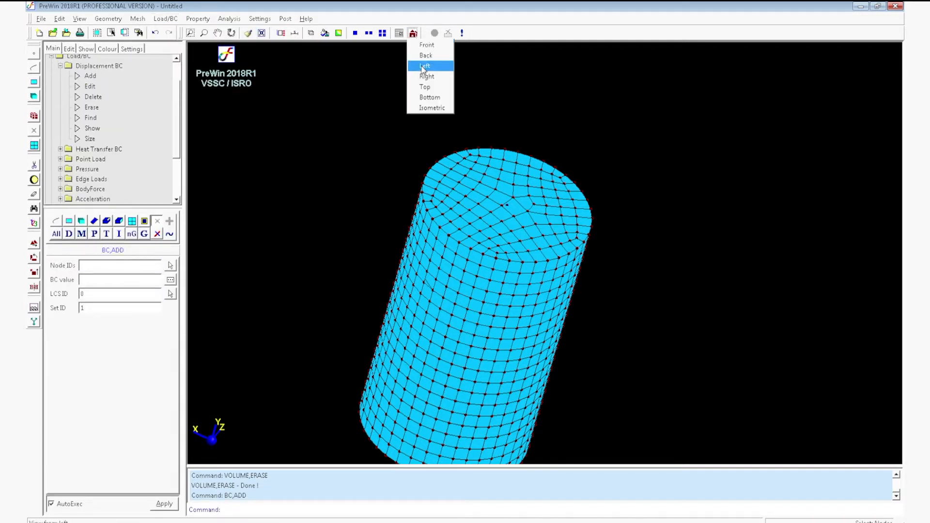
left_click(426, 45)
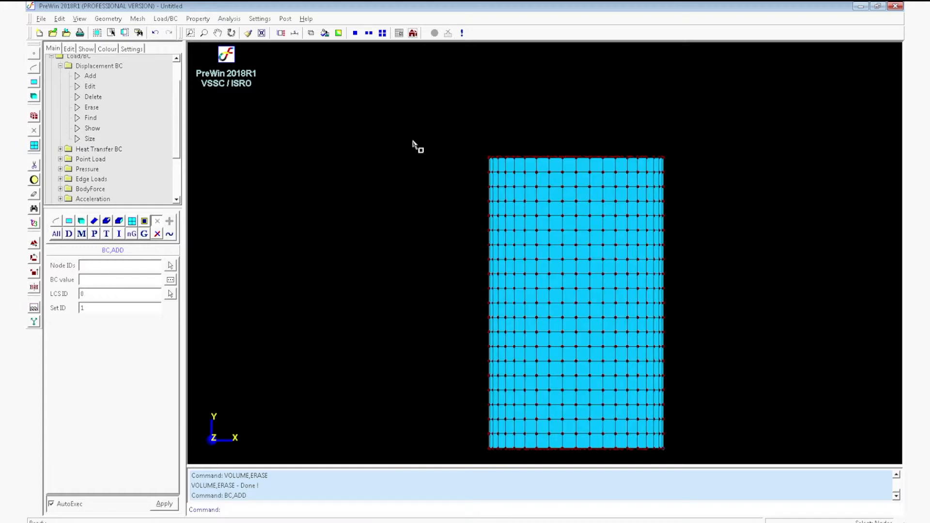
left_click_drag(478, 443, 707, 469)
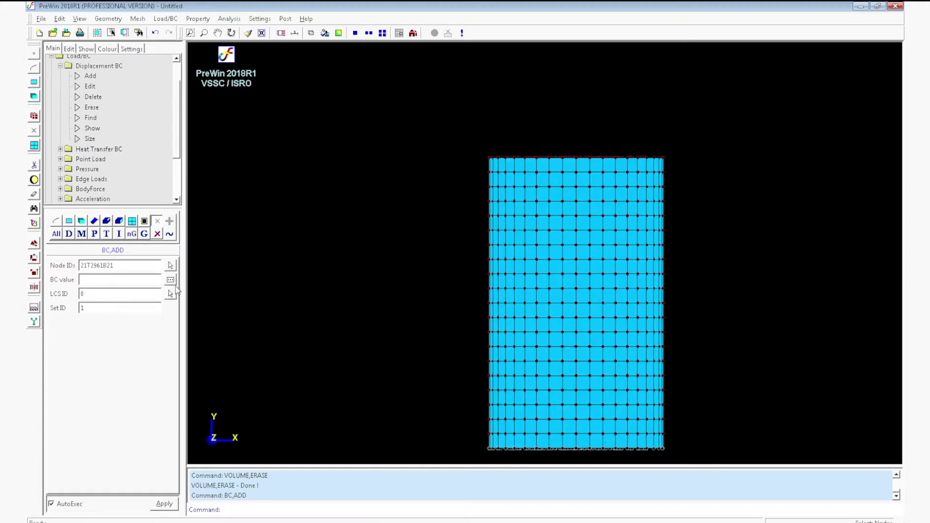
left_click(171, 280)
left_click(194, 241)
left_click(194, 255)
left_click(261, 212)
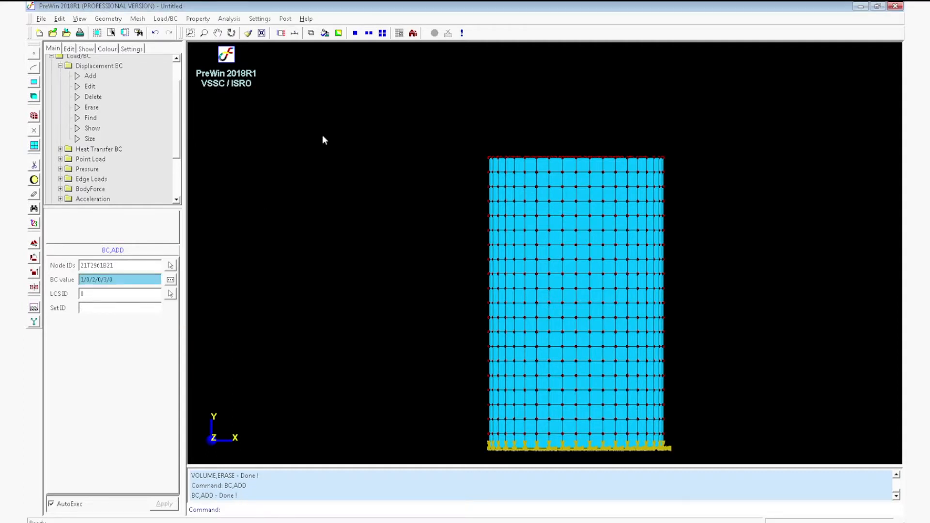
Start adding an isotropic material and select all elements of the cylinder mesh for it.
left_click(262, 33)
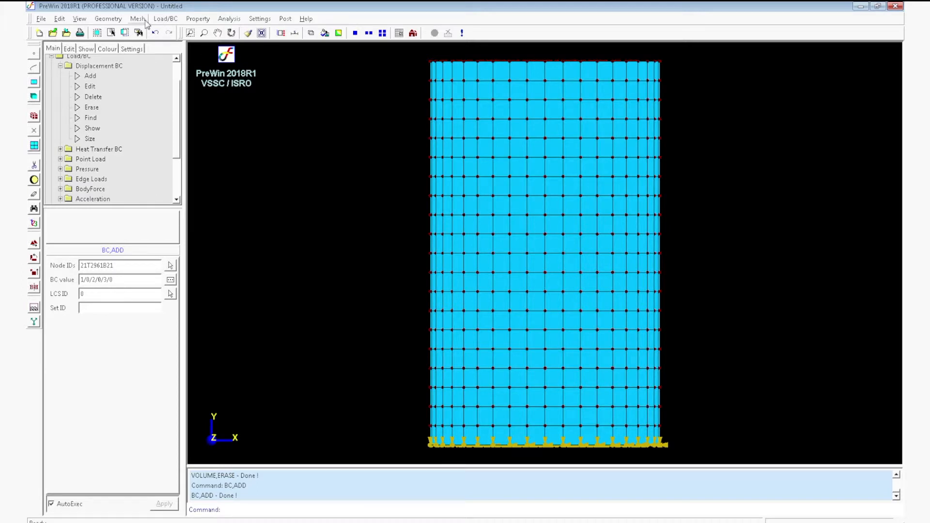
left_click(197, 19)
mouse_move(208, 29)
mouse_move(264, 31)
left_click(310, 31)
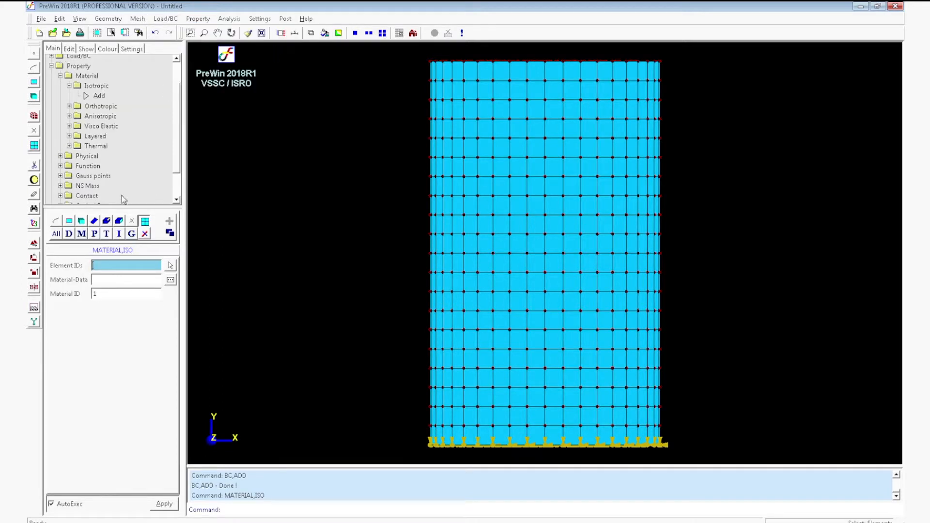
left_click(72, 221)
left_click(72, 219)
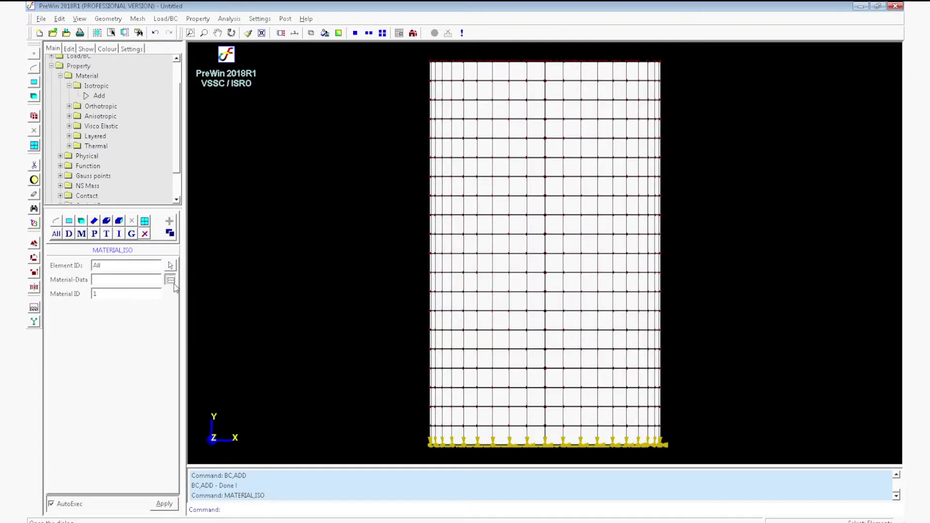
Assign the material with modulus of elasticity 200000, Poisson's ratio 0.3 and mass density 7.8E-09.
left_click(170, 280)
left_click(284, 225)
type("200000")
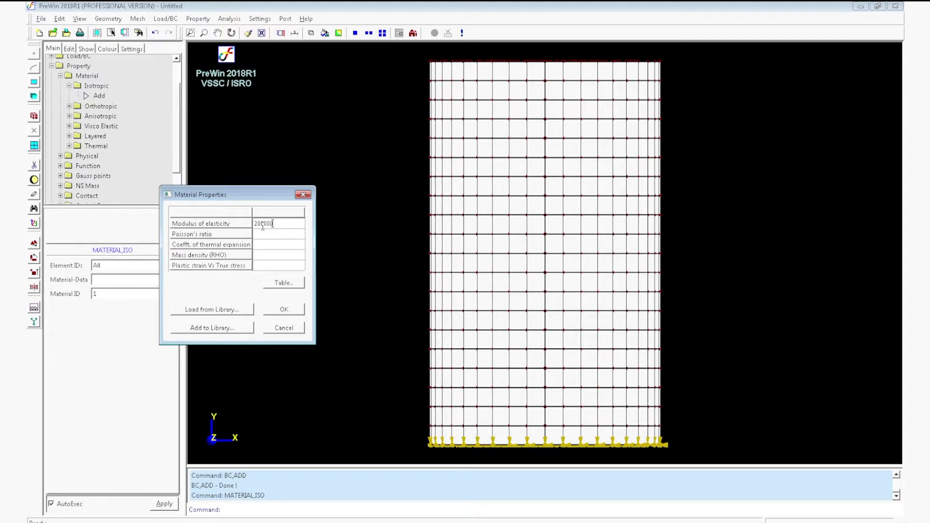
left_click(259, 237)
type("0.3")
left_click(273, 256)
type("7.8e-9")
left_click(301, 308)
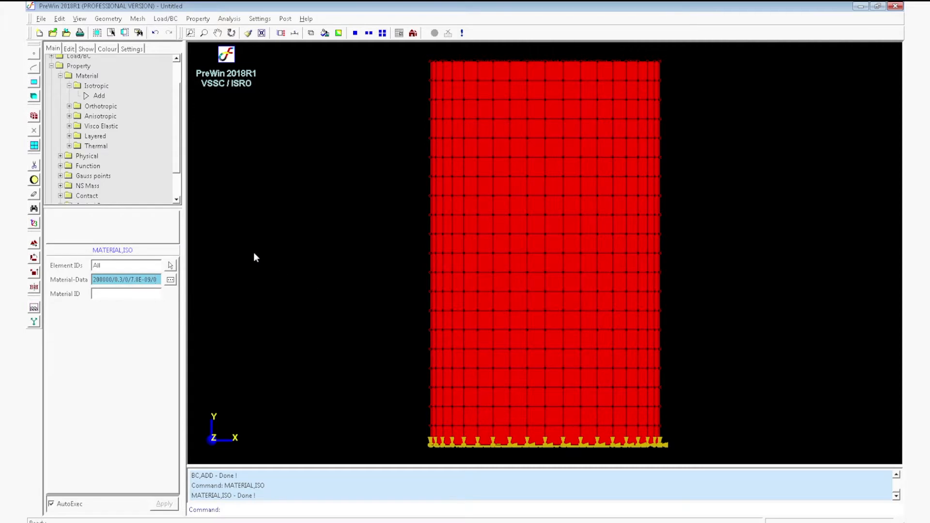
Set the analysis type to Frequency Response.
left_click(229, 19)
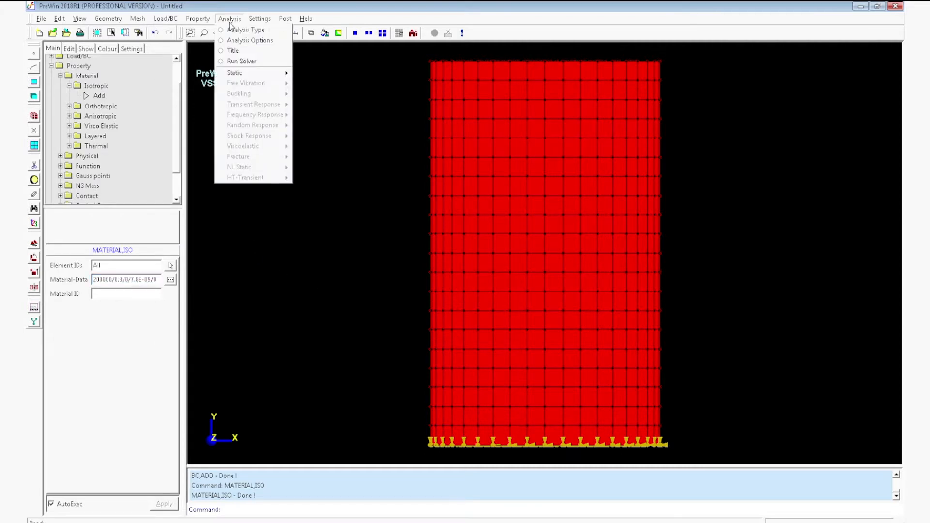
left_click(247, 29)
left_click(144, 265)
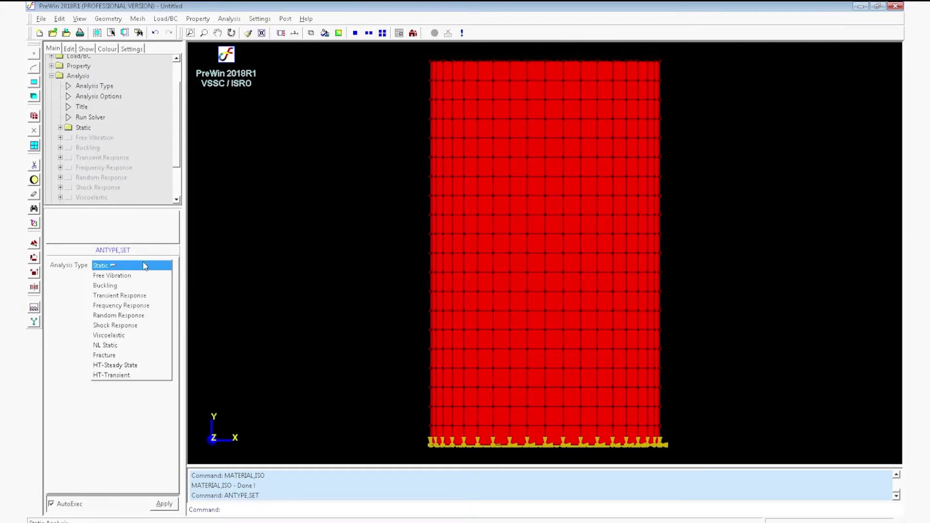
left_click(136, 307)
left_click(164, 503)
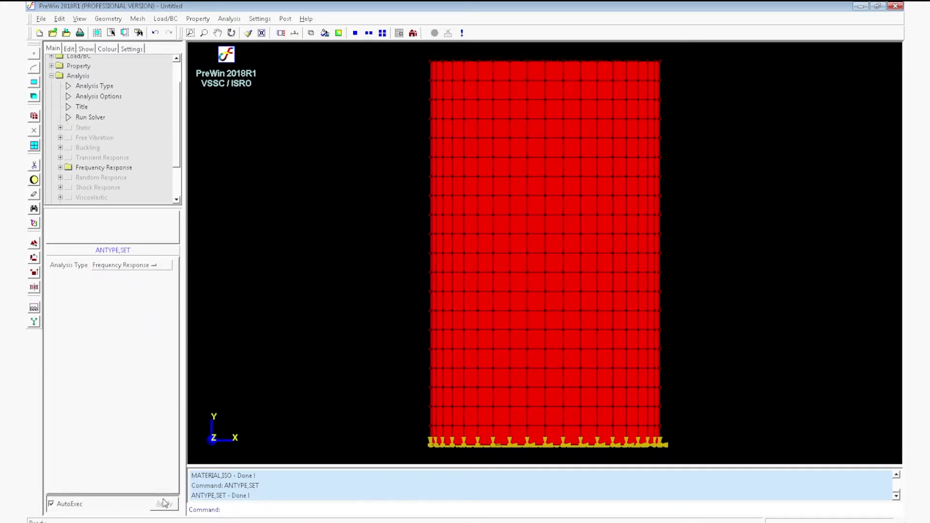
Start the general frequency response definition and pick all nodes on the cylinder's top face as the node list.
left_click(229, 19)
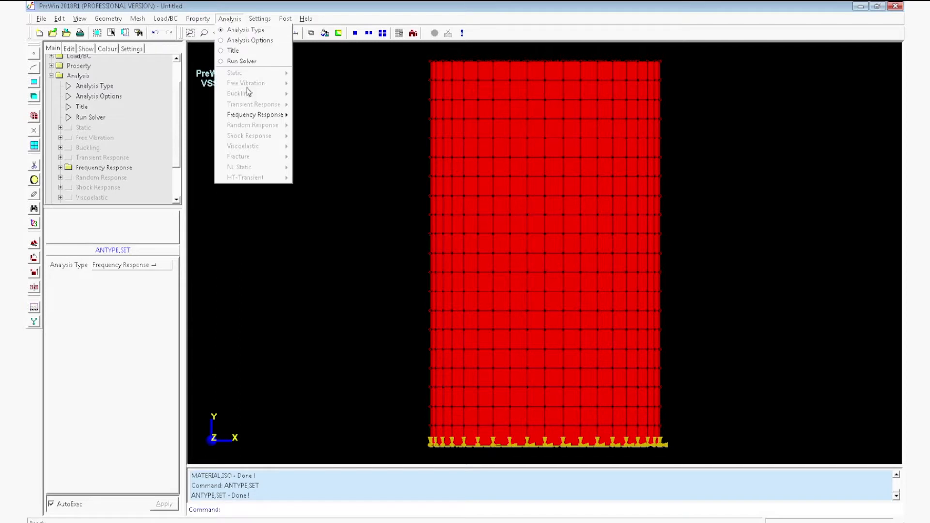
mouse_move(251, 115)
mouse_move(317, 116)
left_click(365, 117)
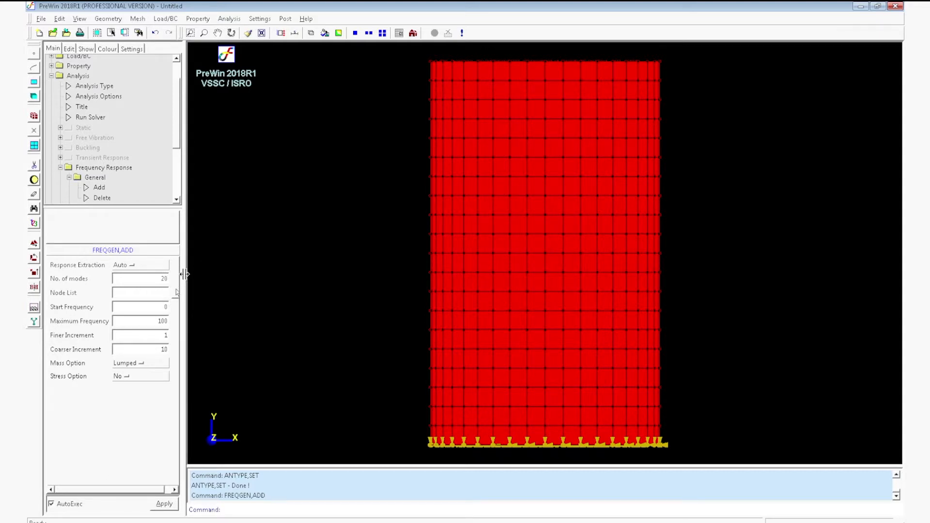
left_click(163, 293)
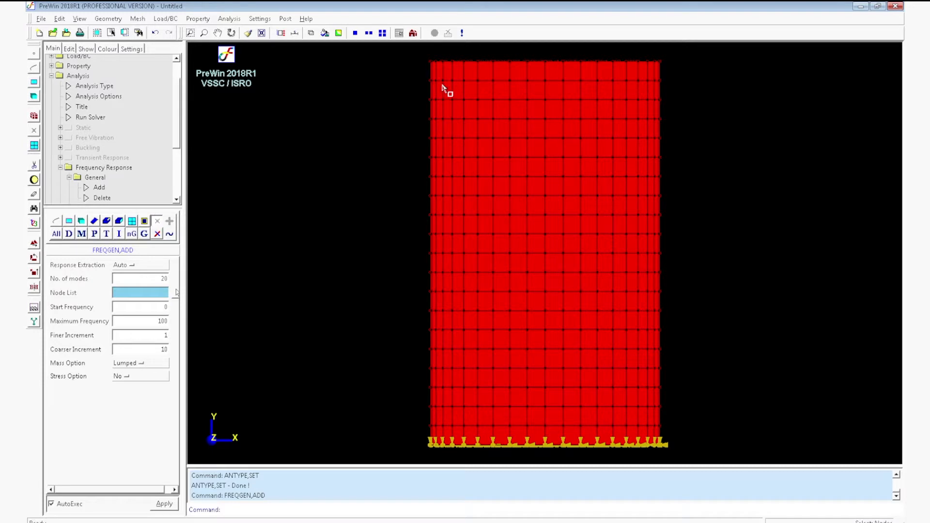
left_click_drag(425, 57, 671, 75)
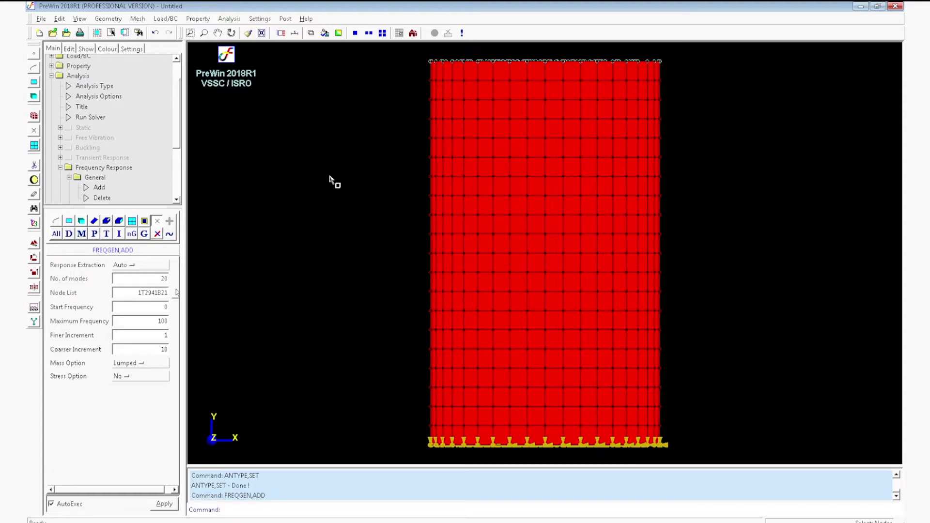
middle_click_drag(382, 154, 535, 289)
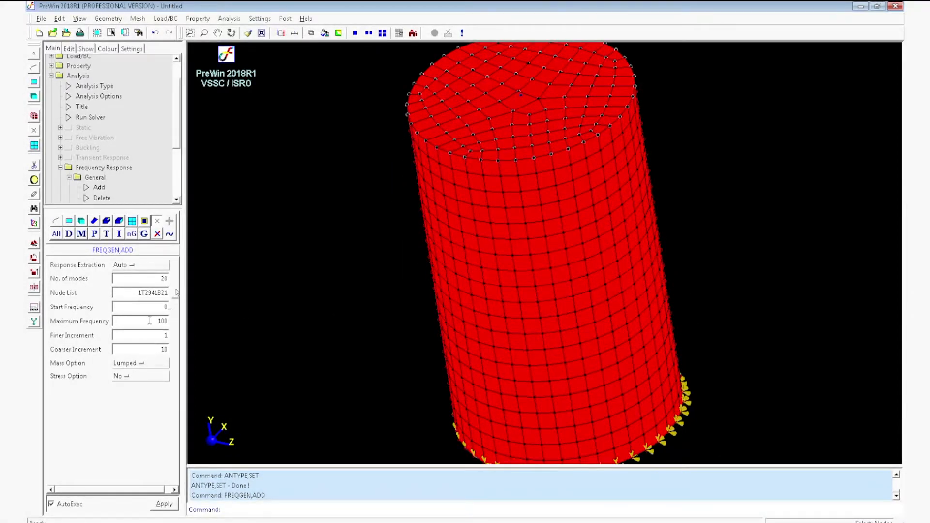
Set start frequency 1, maximum frequency 5000 and the Consistent mass option, and apply the general frequency response data.
double_click(166, 308)
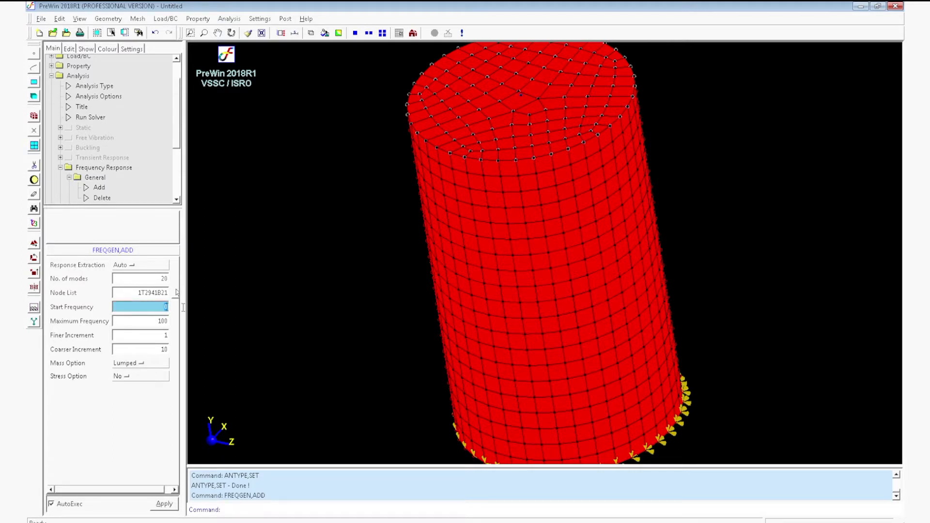
double_click(159, 322)
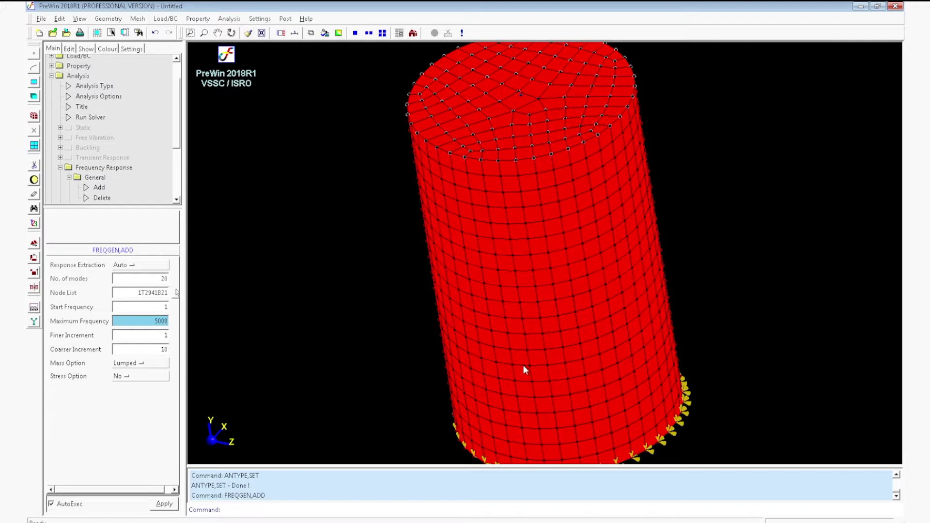
scroll(532, 315, "down", 2)
middle_click_drag(435, 319, 491, 258)
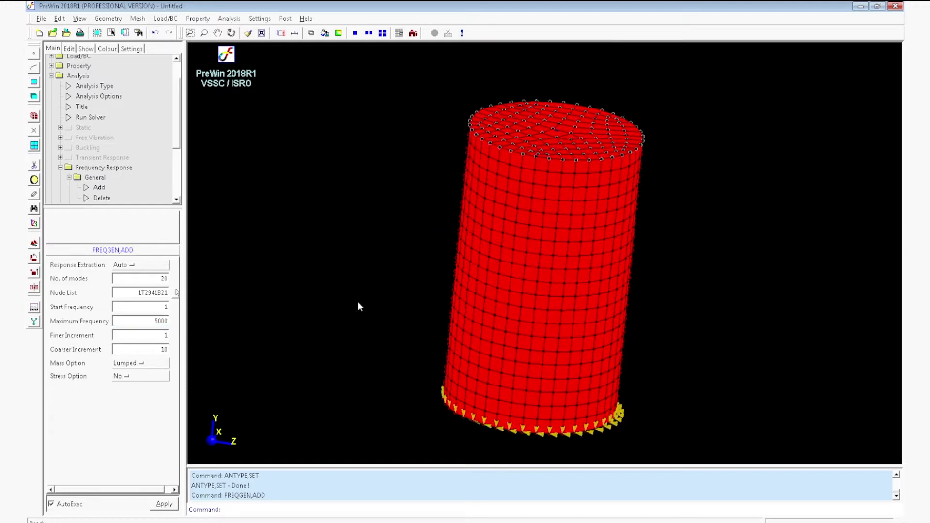
left_click(153, 368)
left_click(151, 377)
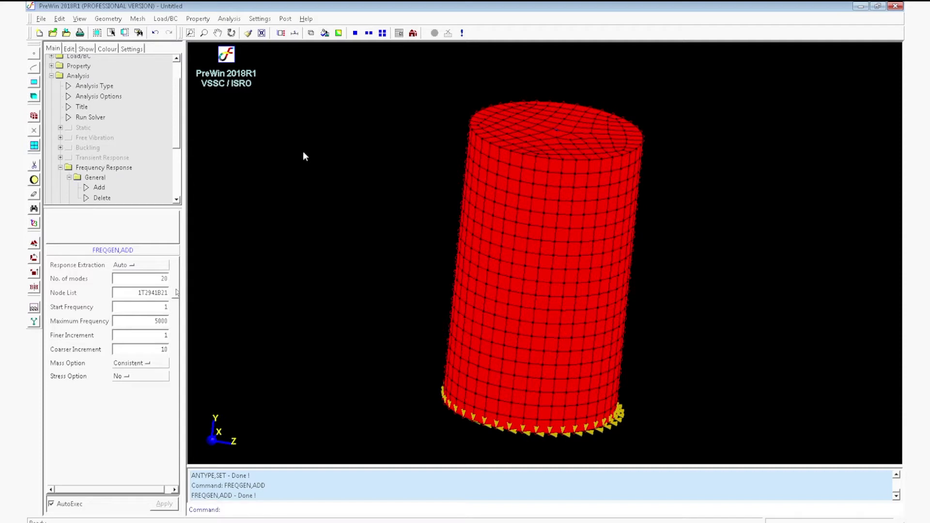
Save the project as FreResponse in the Tutorial folder.
left_click(67, 33)
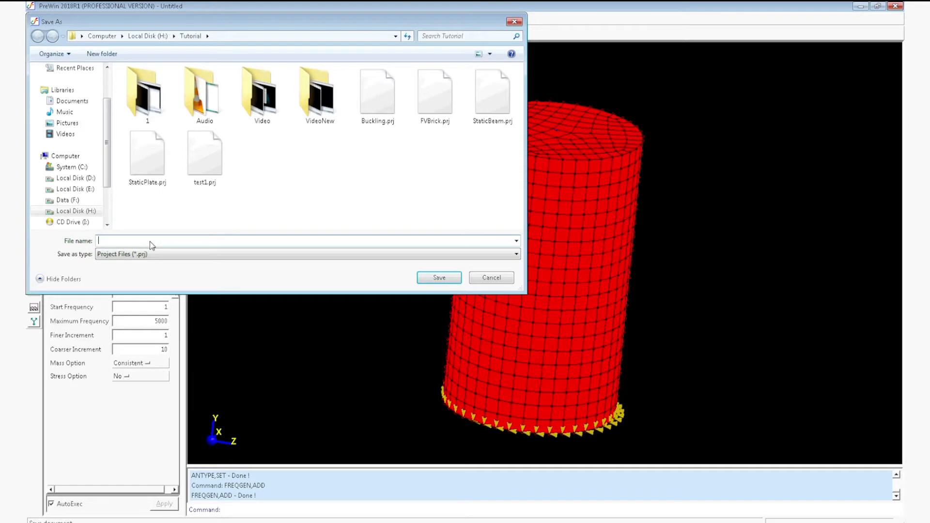
type("FreResponse")
left_click(432, 277)
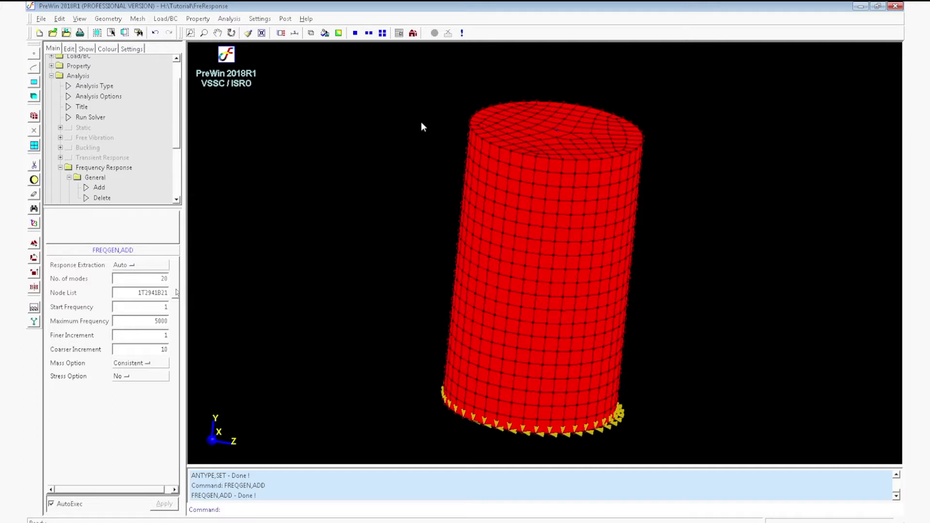
left_click(238, 19)
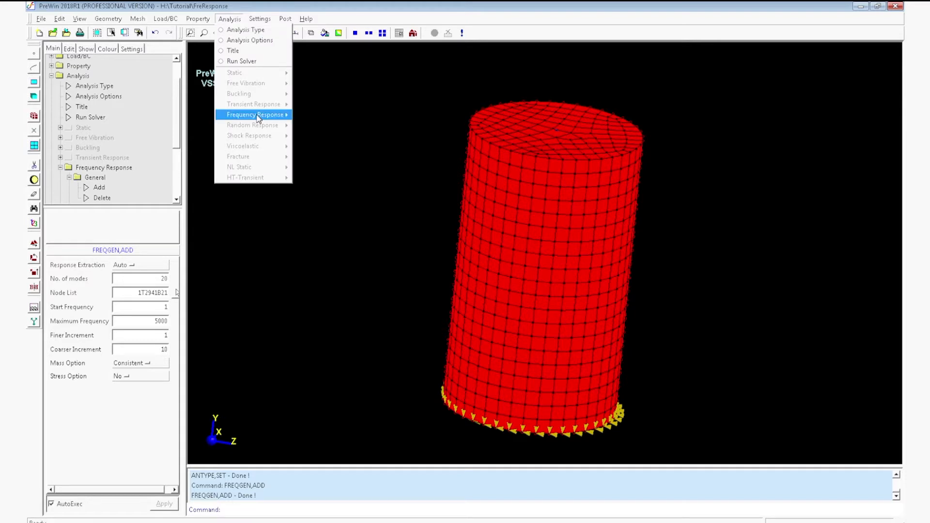
mouse_move(259, 118)
mouse_move(334, 129)
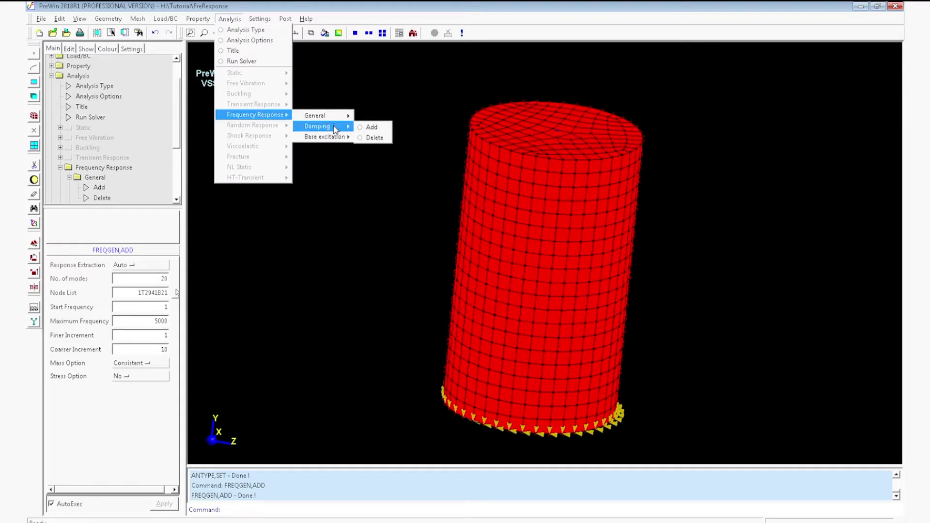
left_click(377, 129)
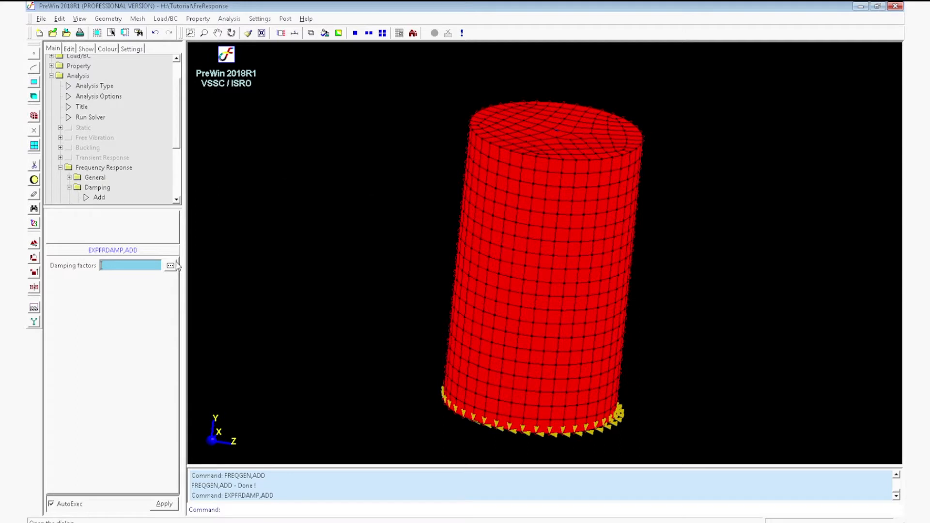
Review the stored general frequency response settings in SET: 1 of the FREQUENCYGEN item.
left_click(69, 50)
left_click(69, 73)
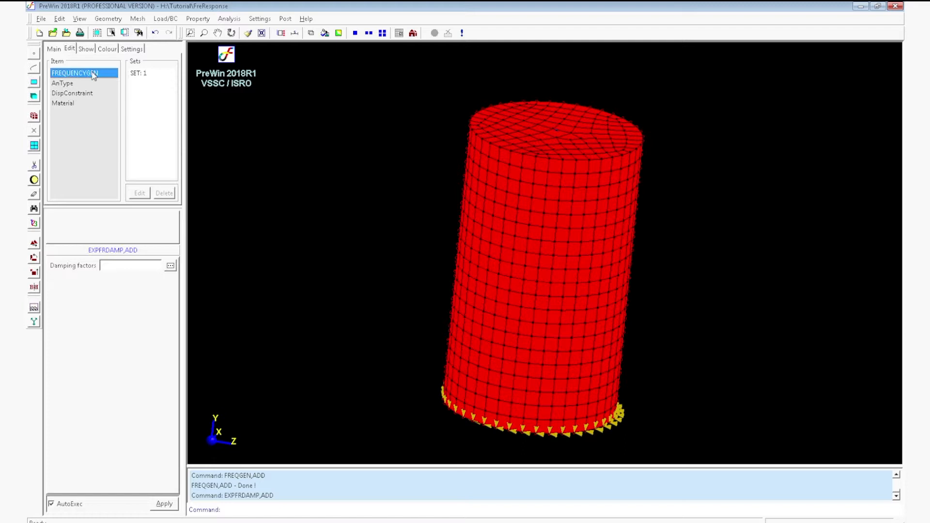
left_click(138, 74)
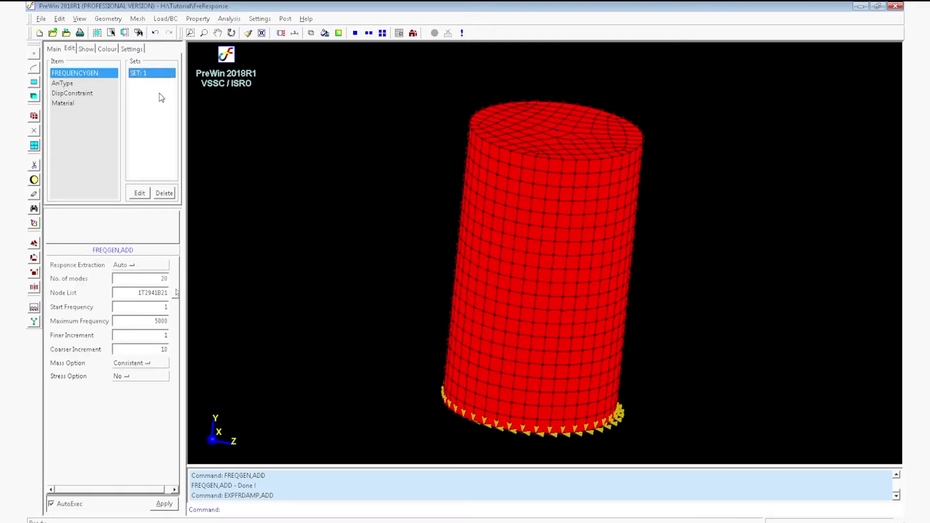
Start adding frequency response damping factors and enter a factor of 0.02 at 1 Hz.
left_click(229, 18)
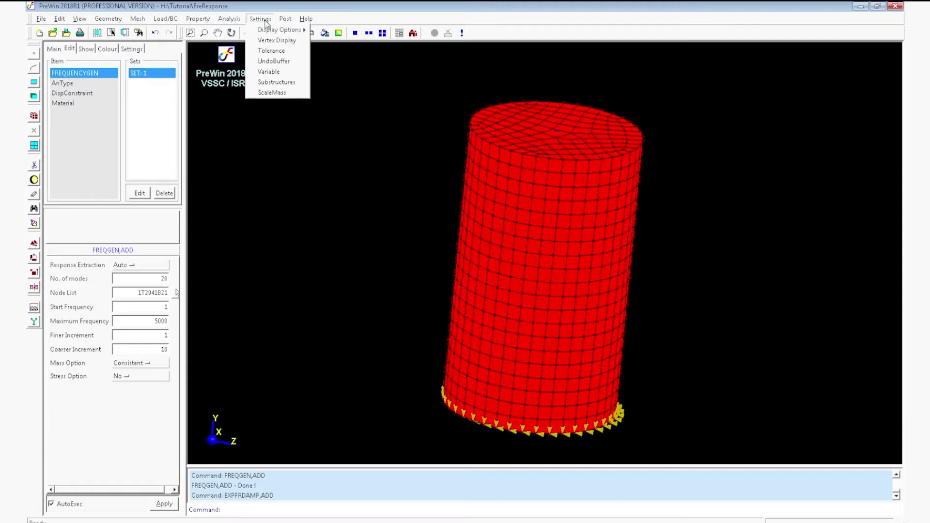
mouse_move(210, 21)
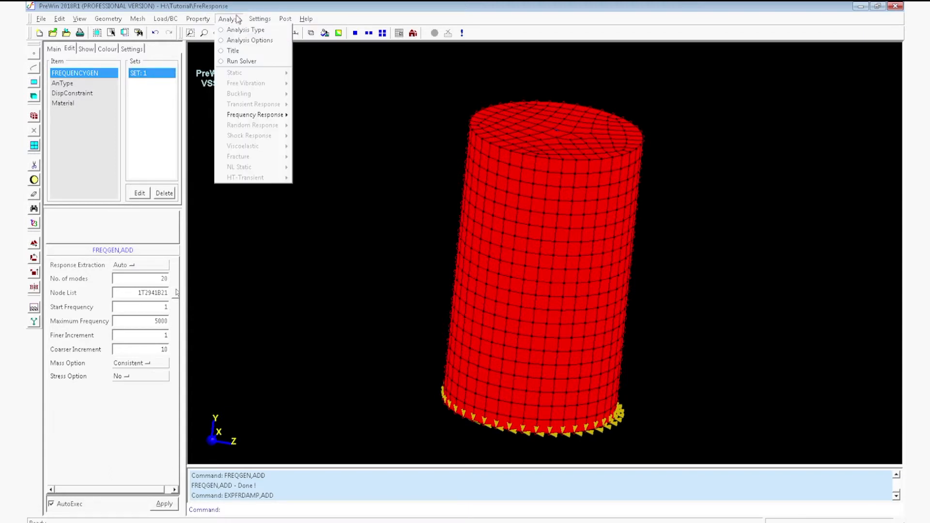
mouse_move(252, 116)
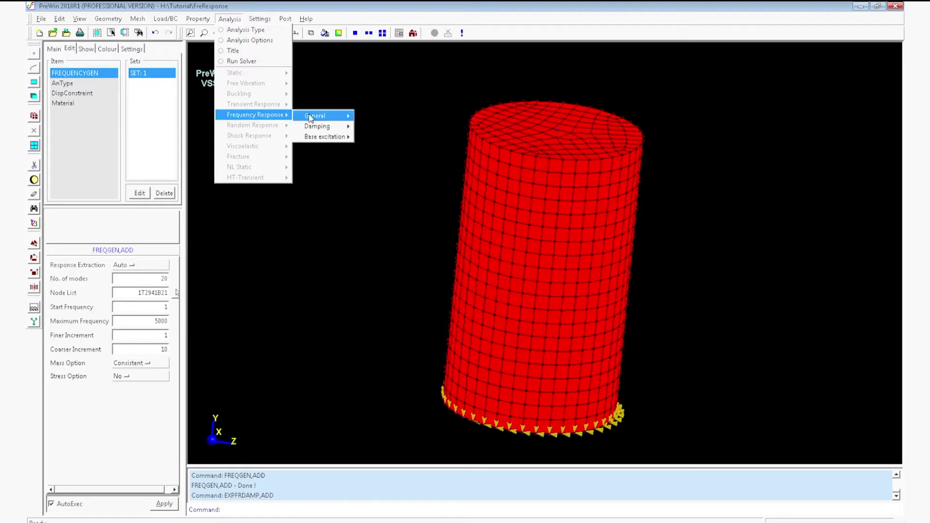
mouse_move(331, 127)
left_click(372, 116)
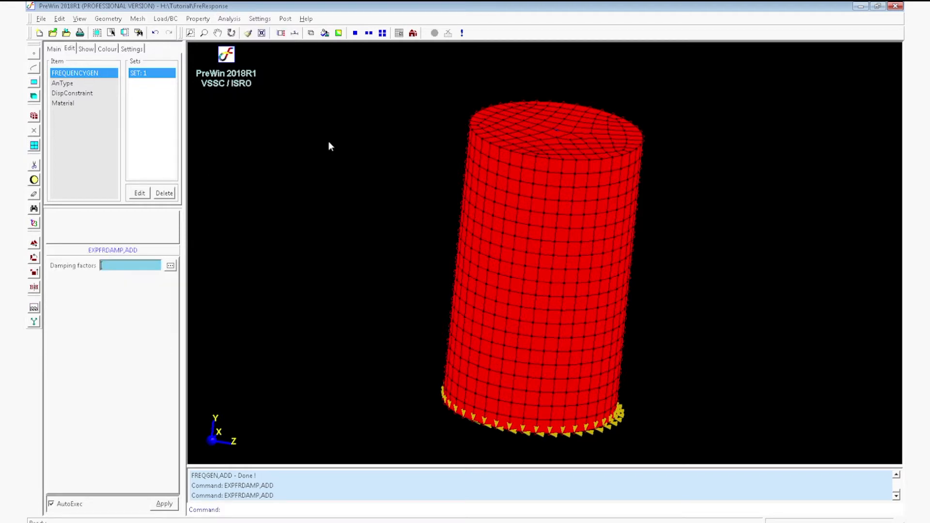
left_click(173, 265)
left_click(217, 229)
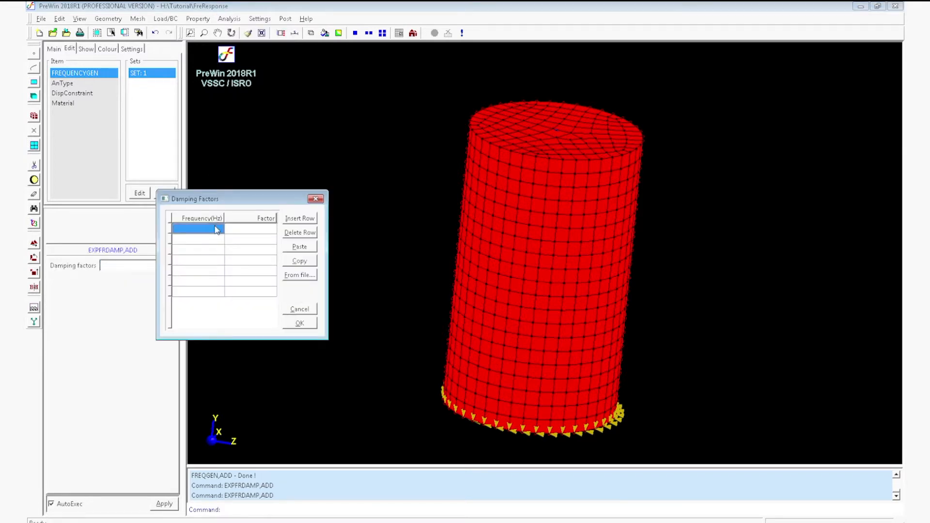
type("1")
left_click(251, 231)
type("0.02")
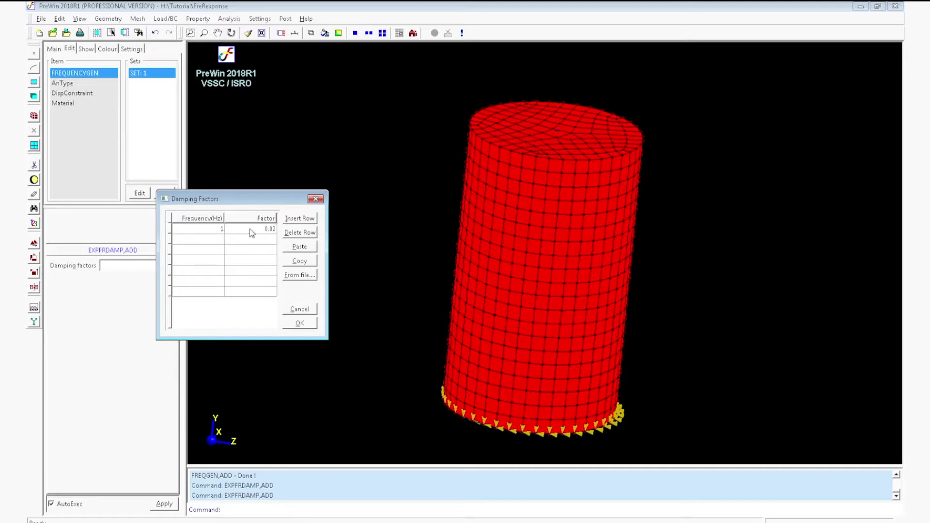
Enter damping factor 0.02 at 10 Hz and a third factor at 1000 Hz, and apply the damping table.
left_click(222, 241)
type("10")
left_click(259, 243)
type("0.02")
left_click(220, 251)
type("1000")
left_click(268, 251)
type("0")
left_click(301, 324)
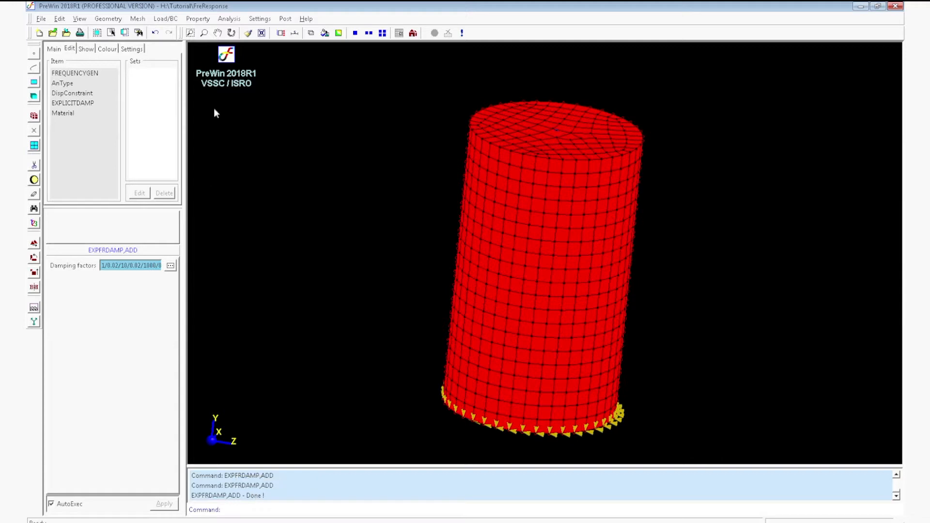
Start adding a frequency response base excitation and select all nodes along the cylinder's fixed base in a front view.
left_click(230, 22)
mouse_move(247, 115)
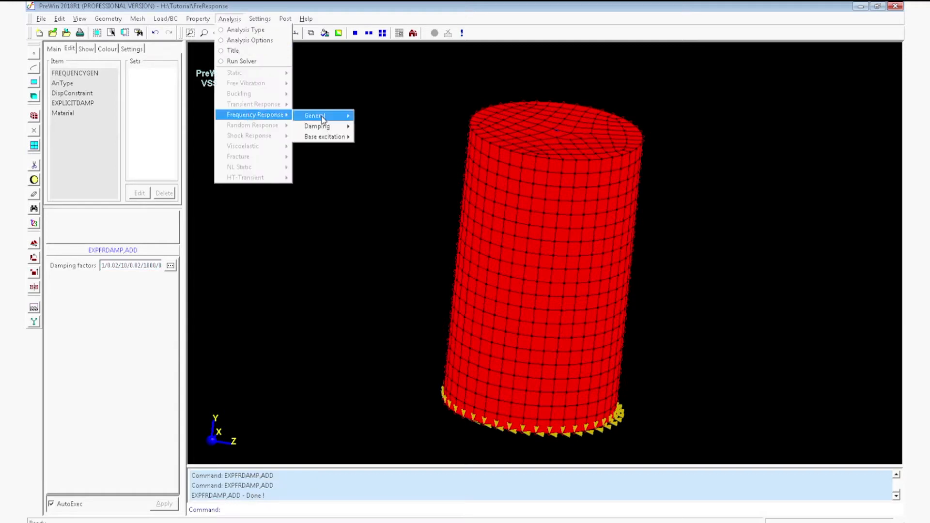
mouse_move(329, 141)
left_click(366, 139)
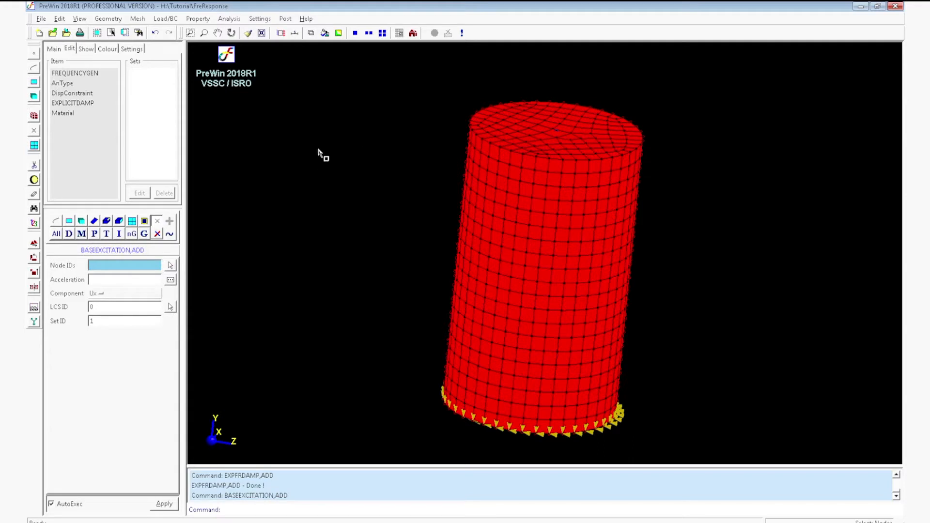
left_click(413, 32)
left_click(425, 51)
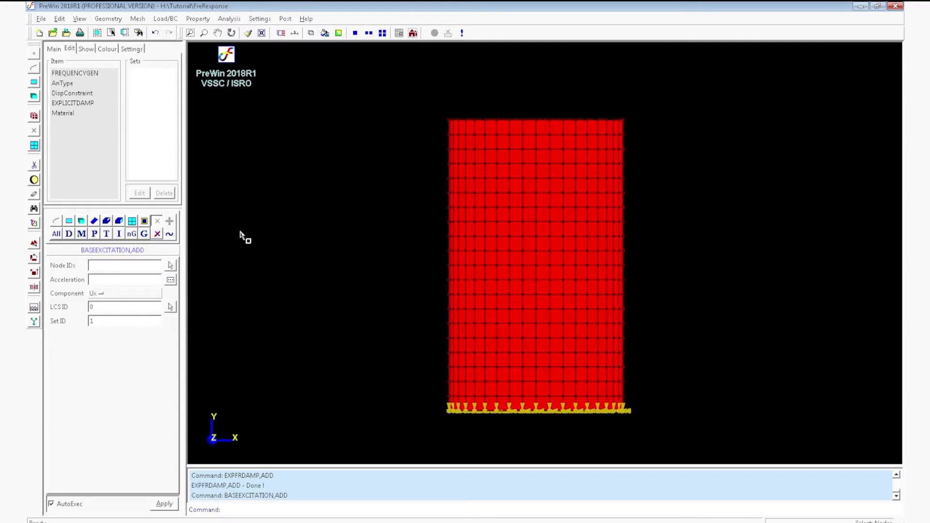
left_click(171, 266)
left_click_drag(439, 408, 639, 448)
Set the base excitation's acceleration to 9810 with component Ux and apply it to the base nodes.
left_click(135, 280)
type("9810")
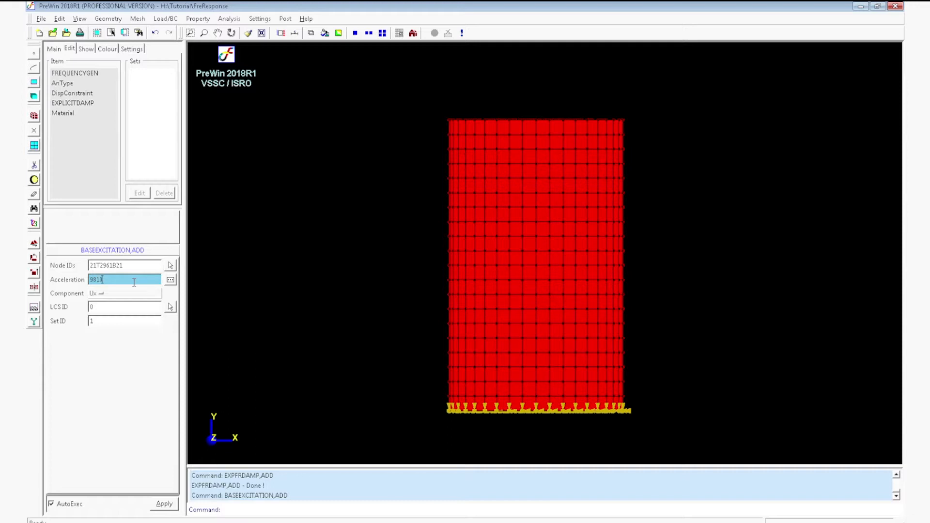
left_click(108, 294)
left_click(107, 300)
left_click(163, 502)
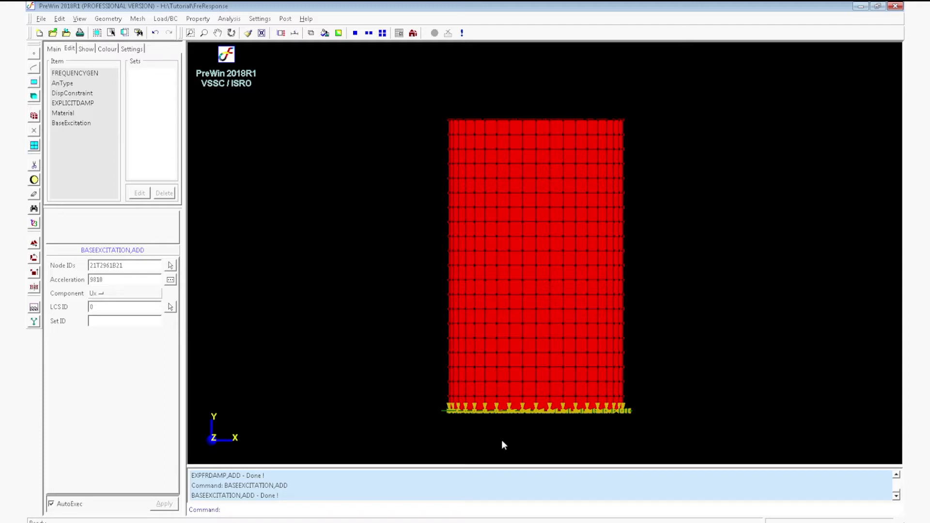
Check the excitation markers at the cylinder's base, then save the project and run the solver.
middle_click_drag(520, 372, 535, 441)
right_click_drag(461, 434, 493, 416)
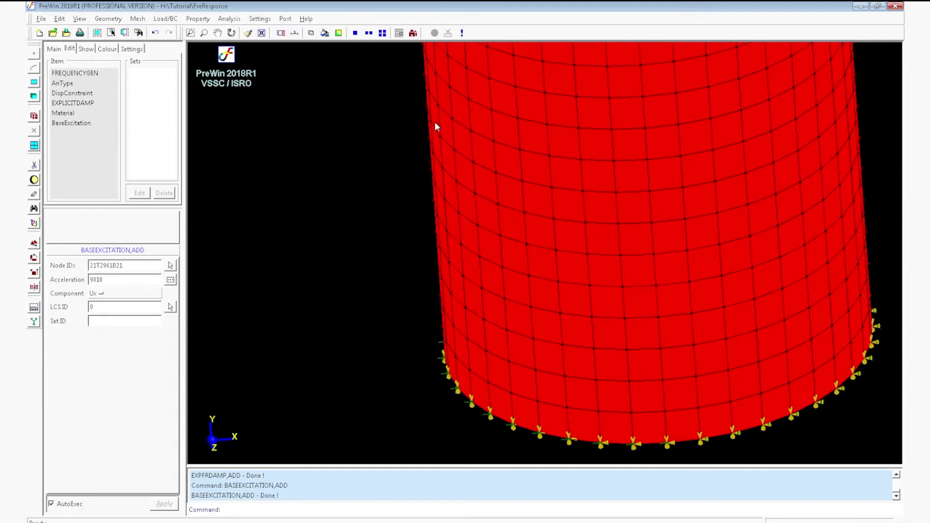
left_click(413, 33)
left_click(420, 45)
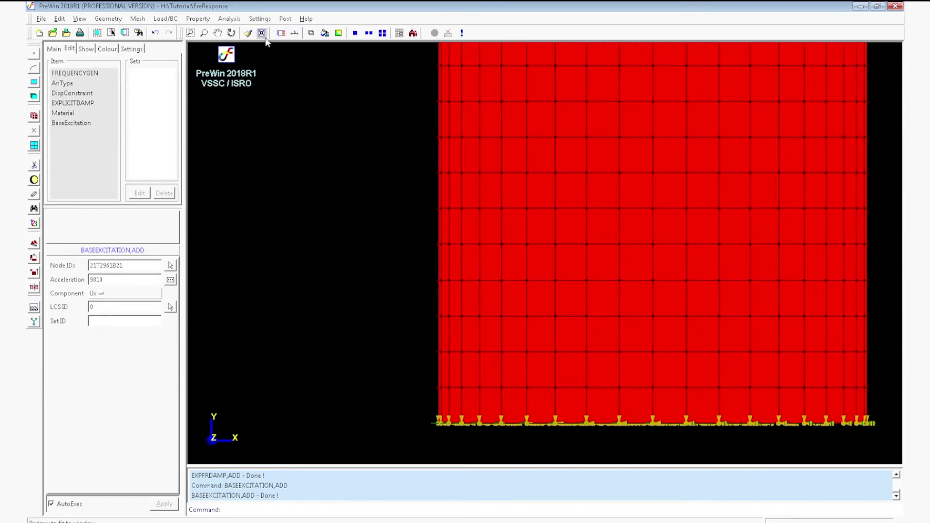
left_click(261, 33)
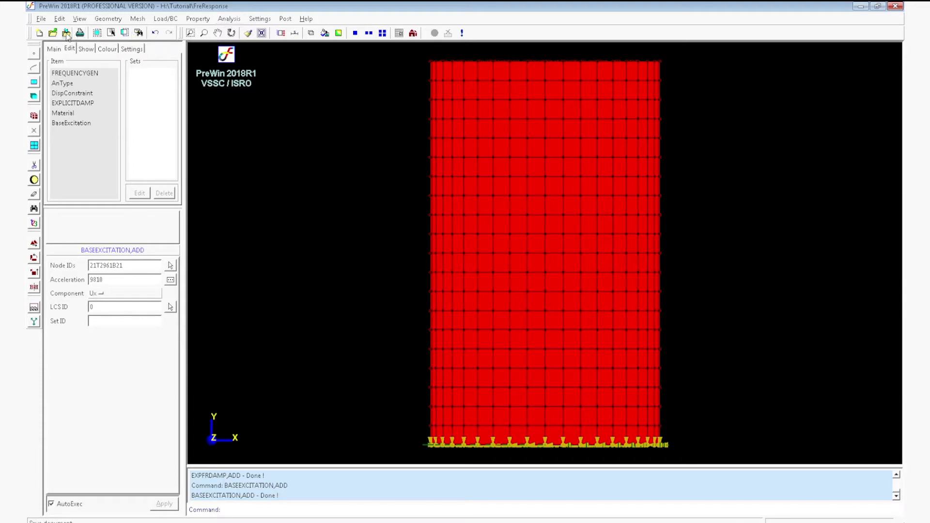
left_click(67, 34)
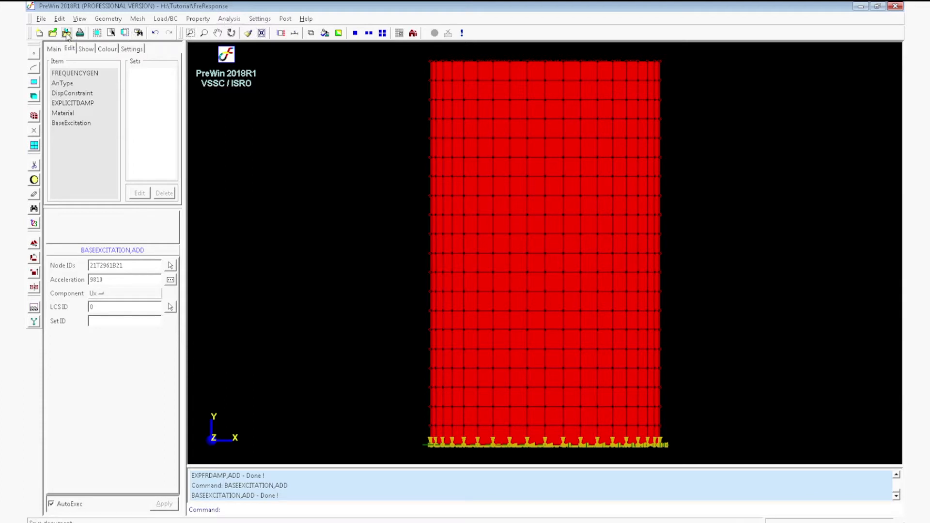
left_click(462, 33)
left_click(446, 299)
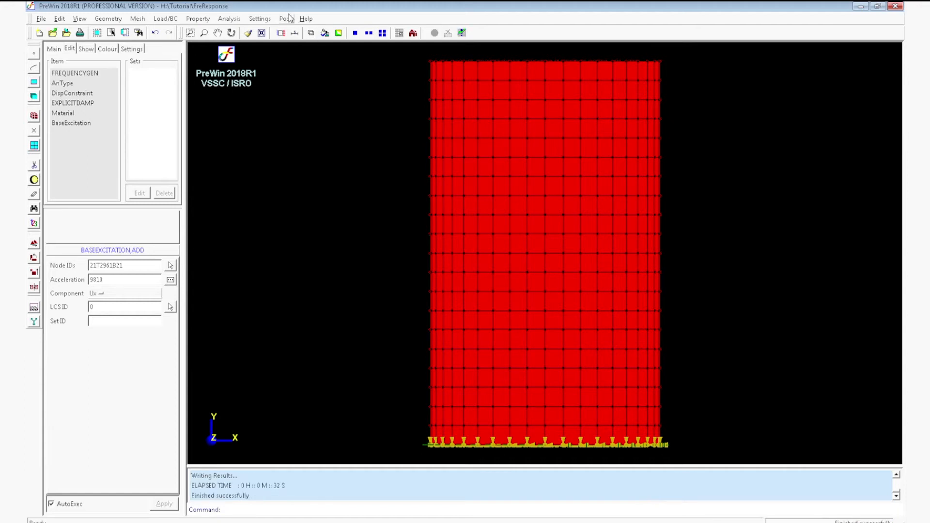
View the Frequencies results and examine the natural frequencies down to the last mode.
left_click(287, 19)
left_click(304, 115)
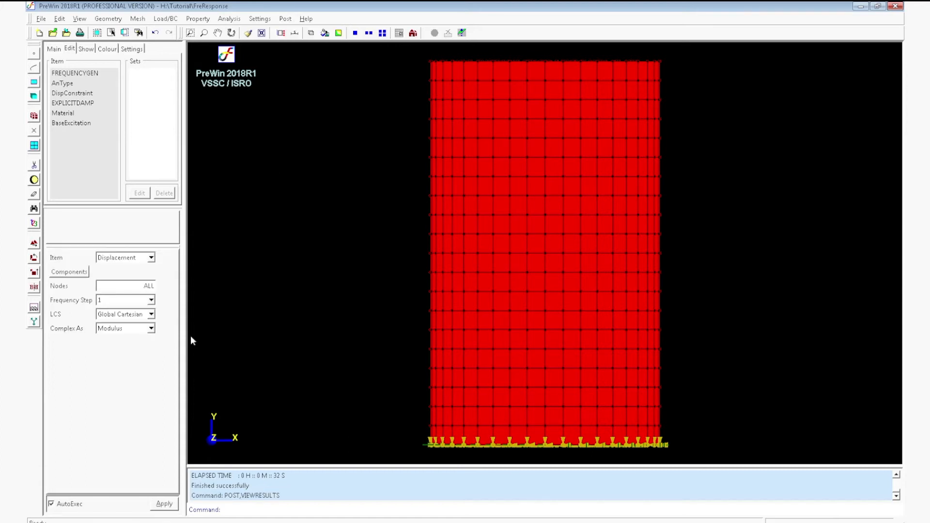
left_click(150, 259)
left_click(133, 289)
left_click(151, 258)
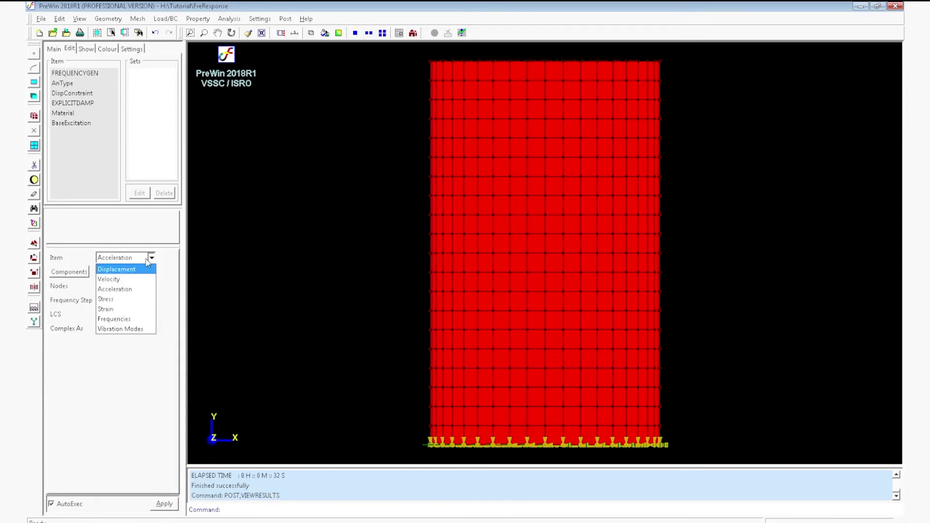
left_click(115, 318)
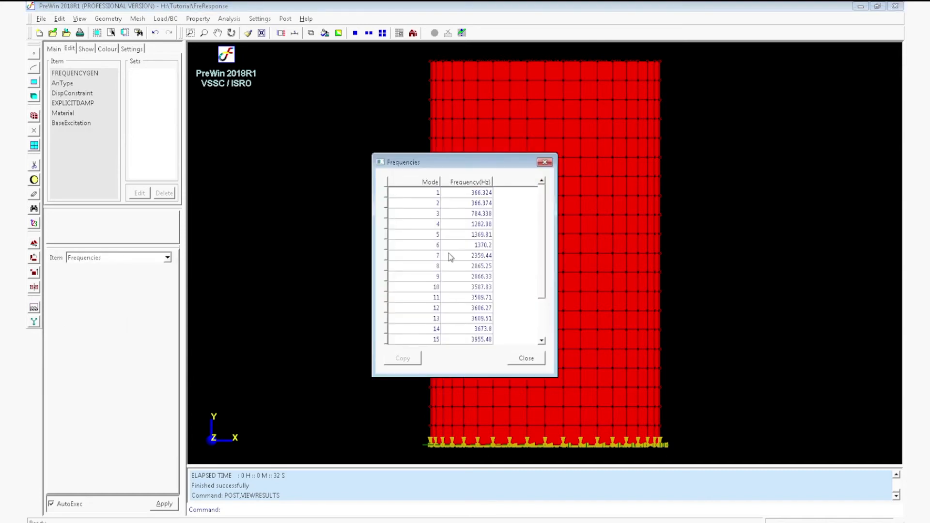
left_click(541, 310)
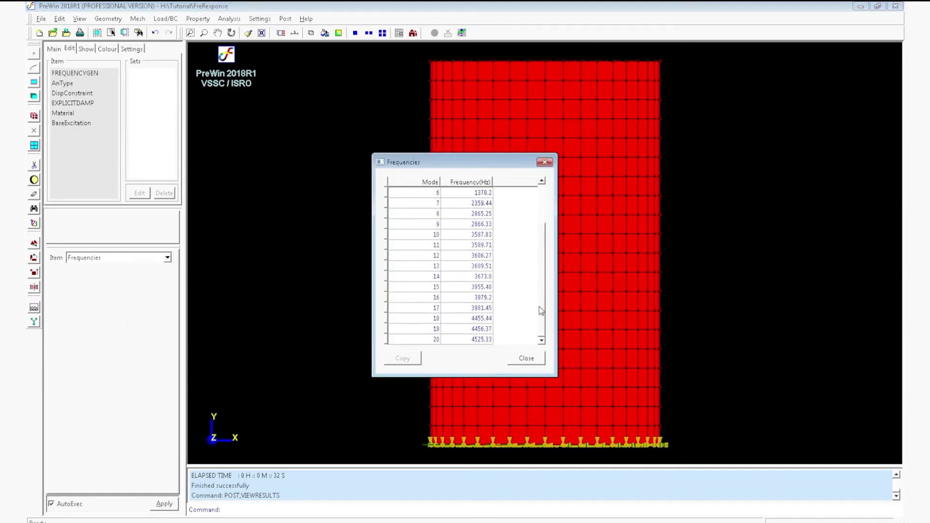
Create a history plot of the T-RES acceleration modulus at node 211 on the cylinder's top edge and label its first two peaks.
left_click(283, 19)
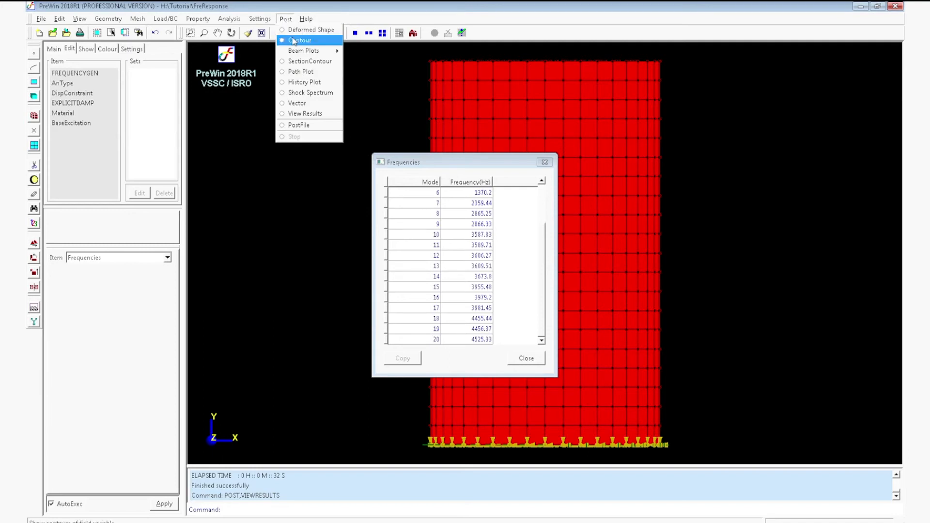
left_click(298, 82)
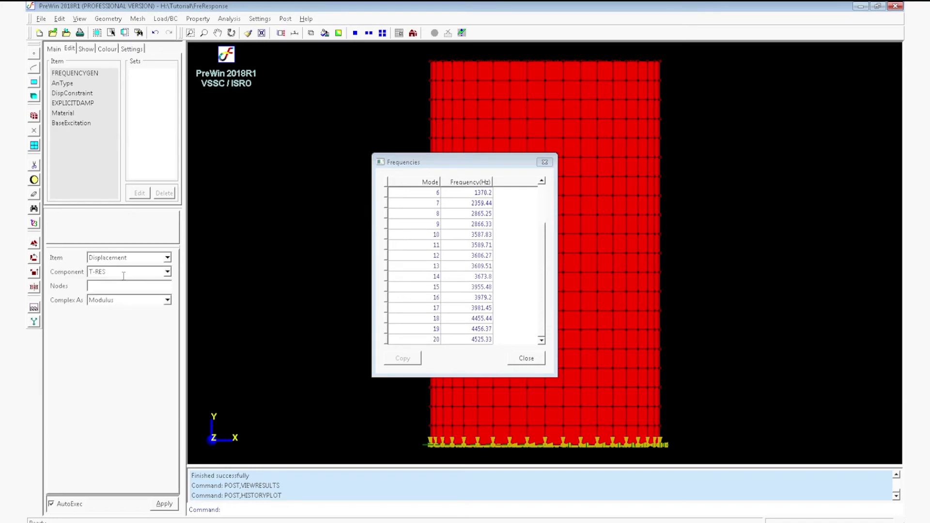
left_click(167, 258)
left_click(136, 289)
left_click(167, 272)
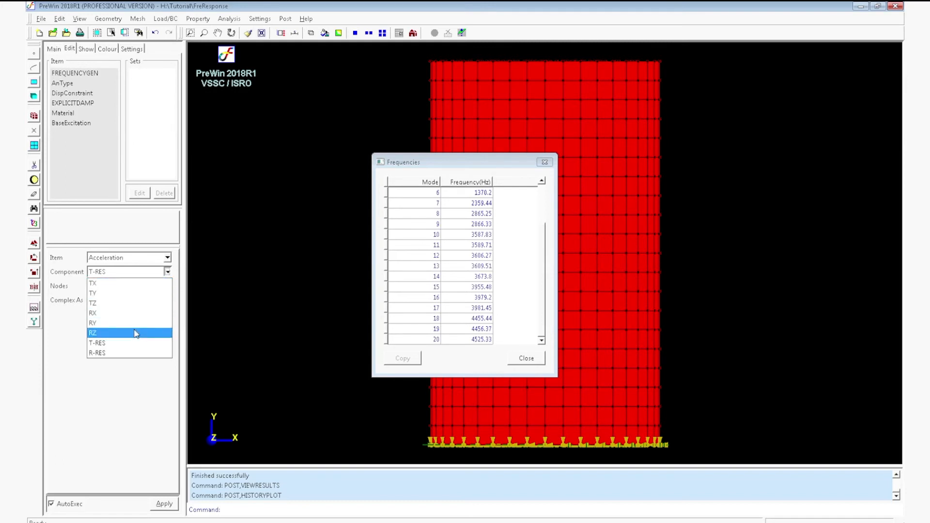
left_click(139, 347)
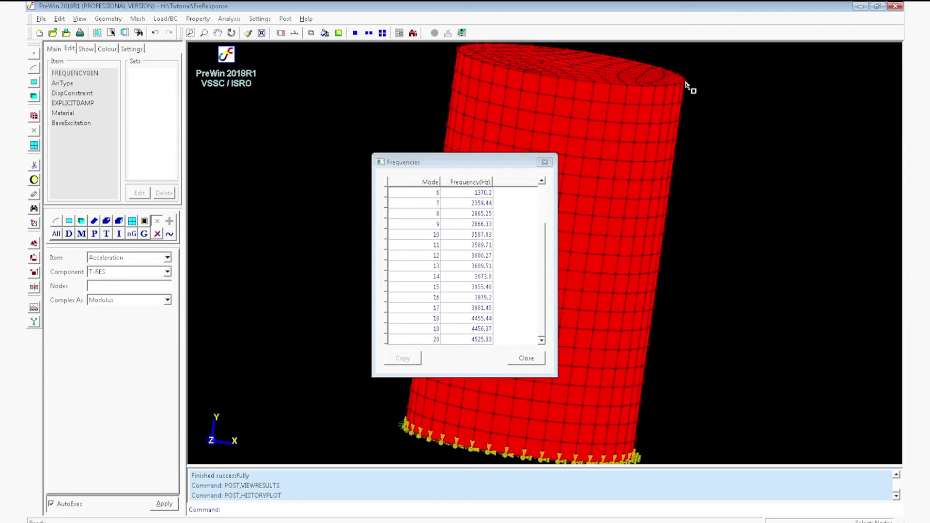
left_click(164, 504)
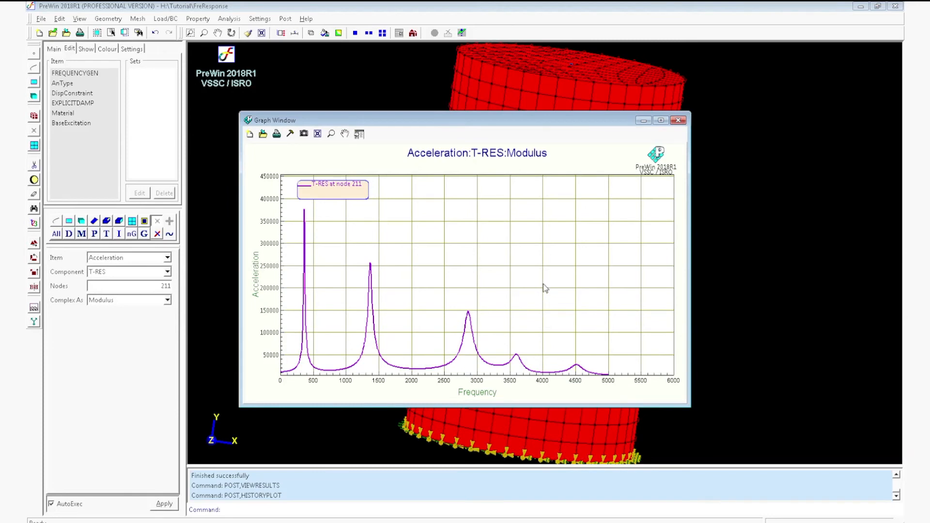
left_click(305, 213)
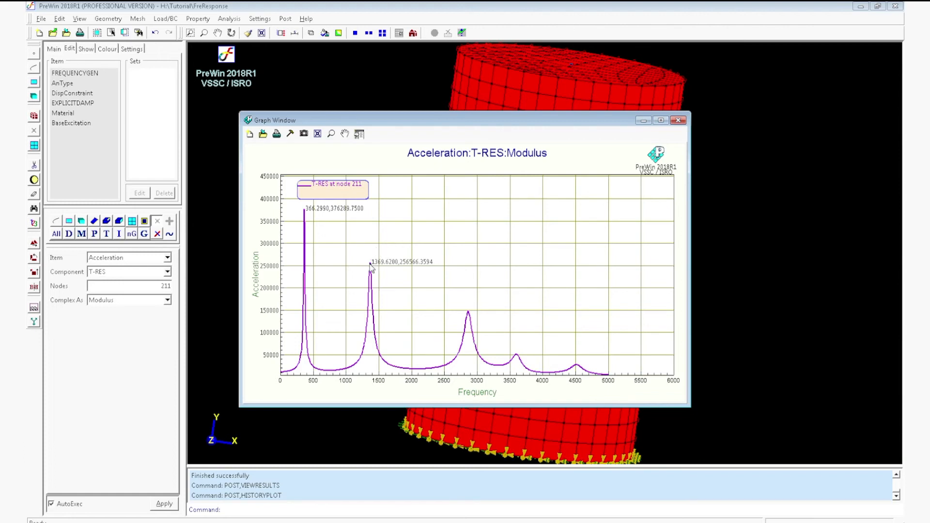
Plot the velocity history at node 211 with component T-RES as Modulus.
left_click(169, 258)
left_click(150, 288)
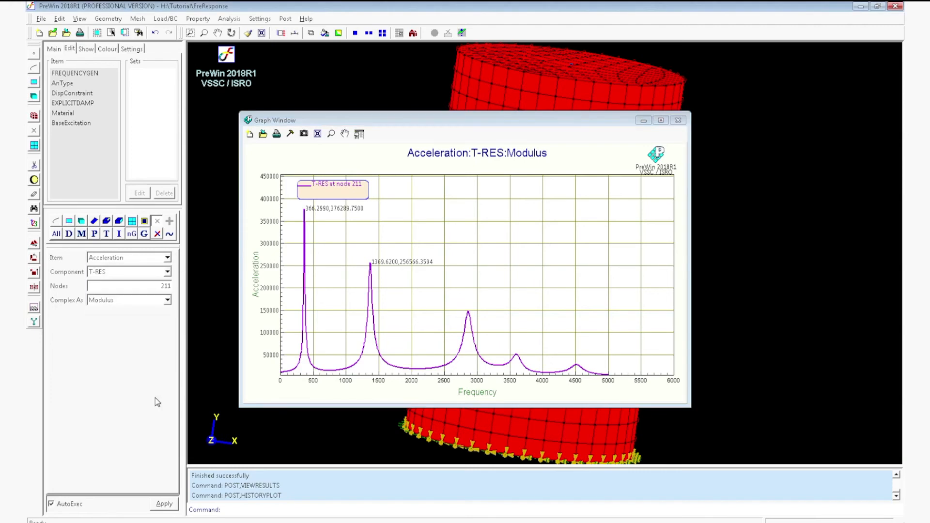
left_click(168, 509)
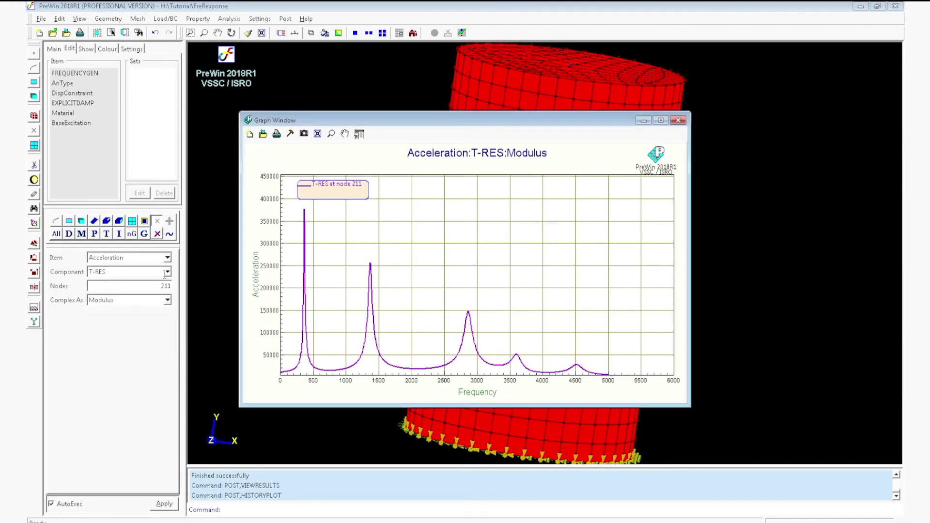
left_click(167, 258)
left_click(149, 280)
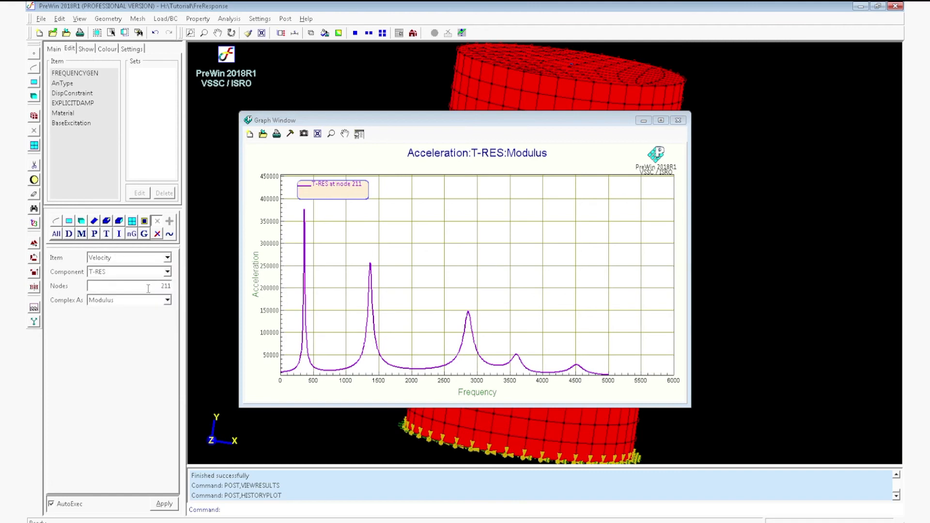
left_click(164, 505)
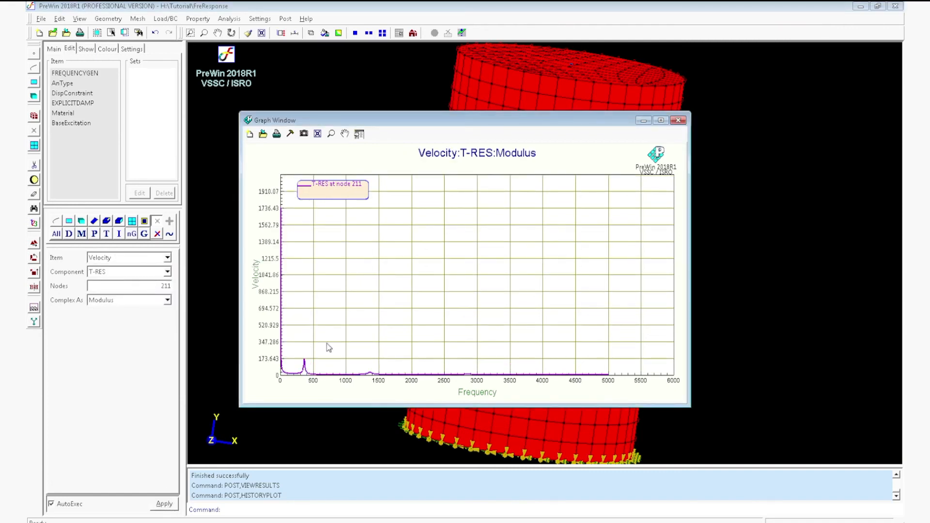
Plot the T-RES displacement history at node 211 and enlarge its low-frequency range up to about 1300 Hz.
left_click(167, 258)
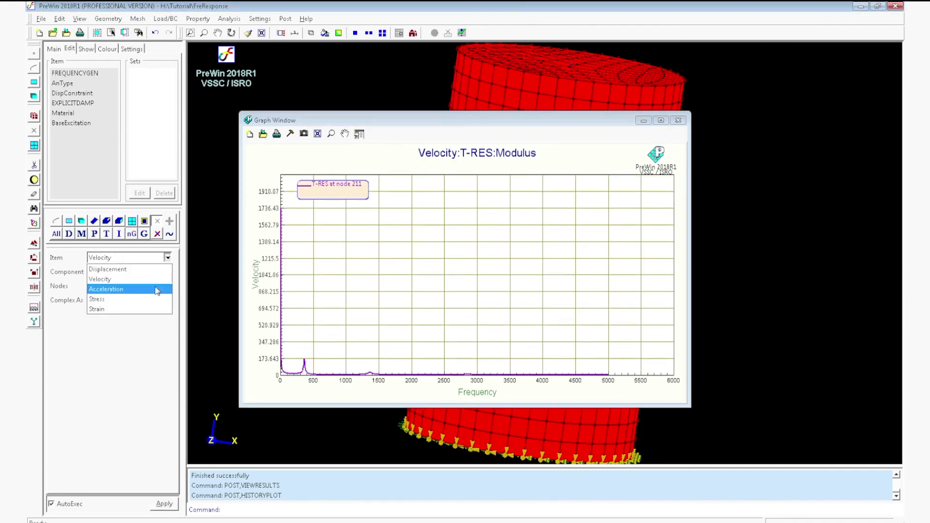
left_click(141, 270)
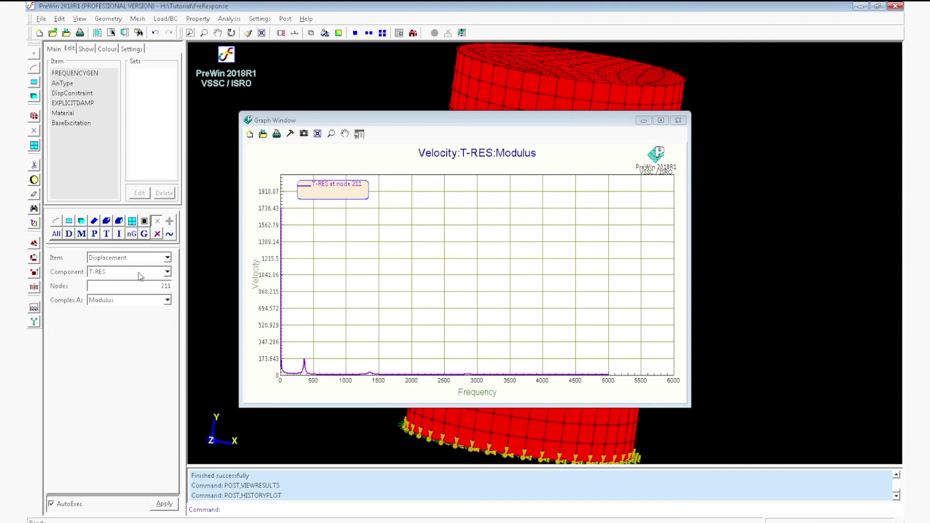
left_click(171, 506)
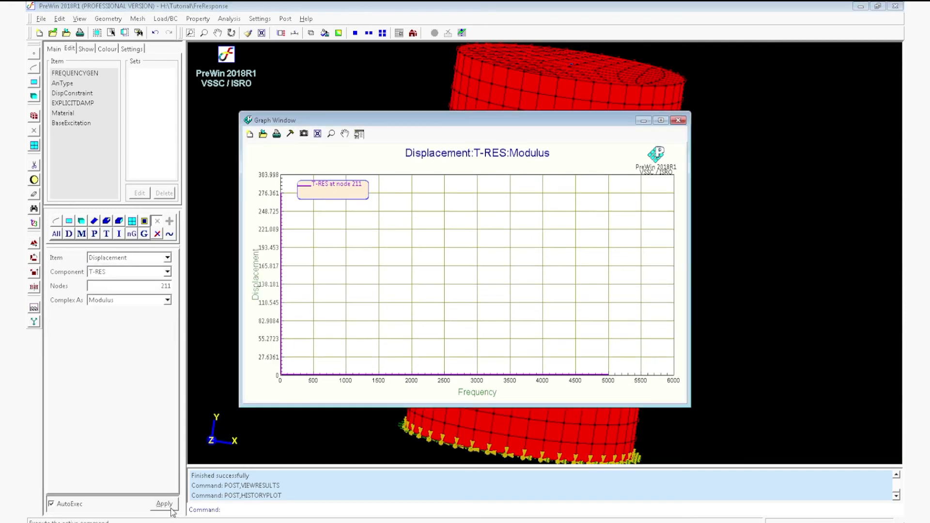
left_click(332, 134)
left_click_drag(261, 187, 367, 384)
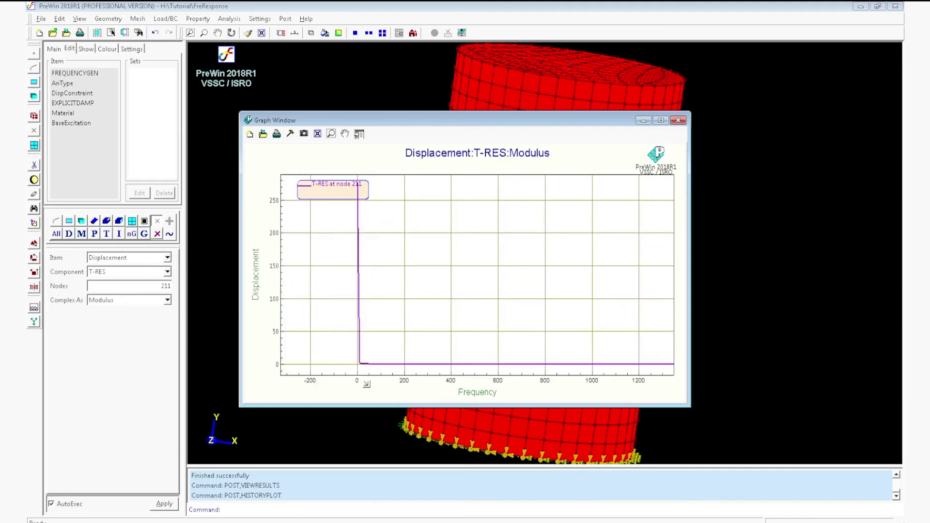